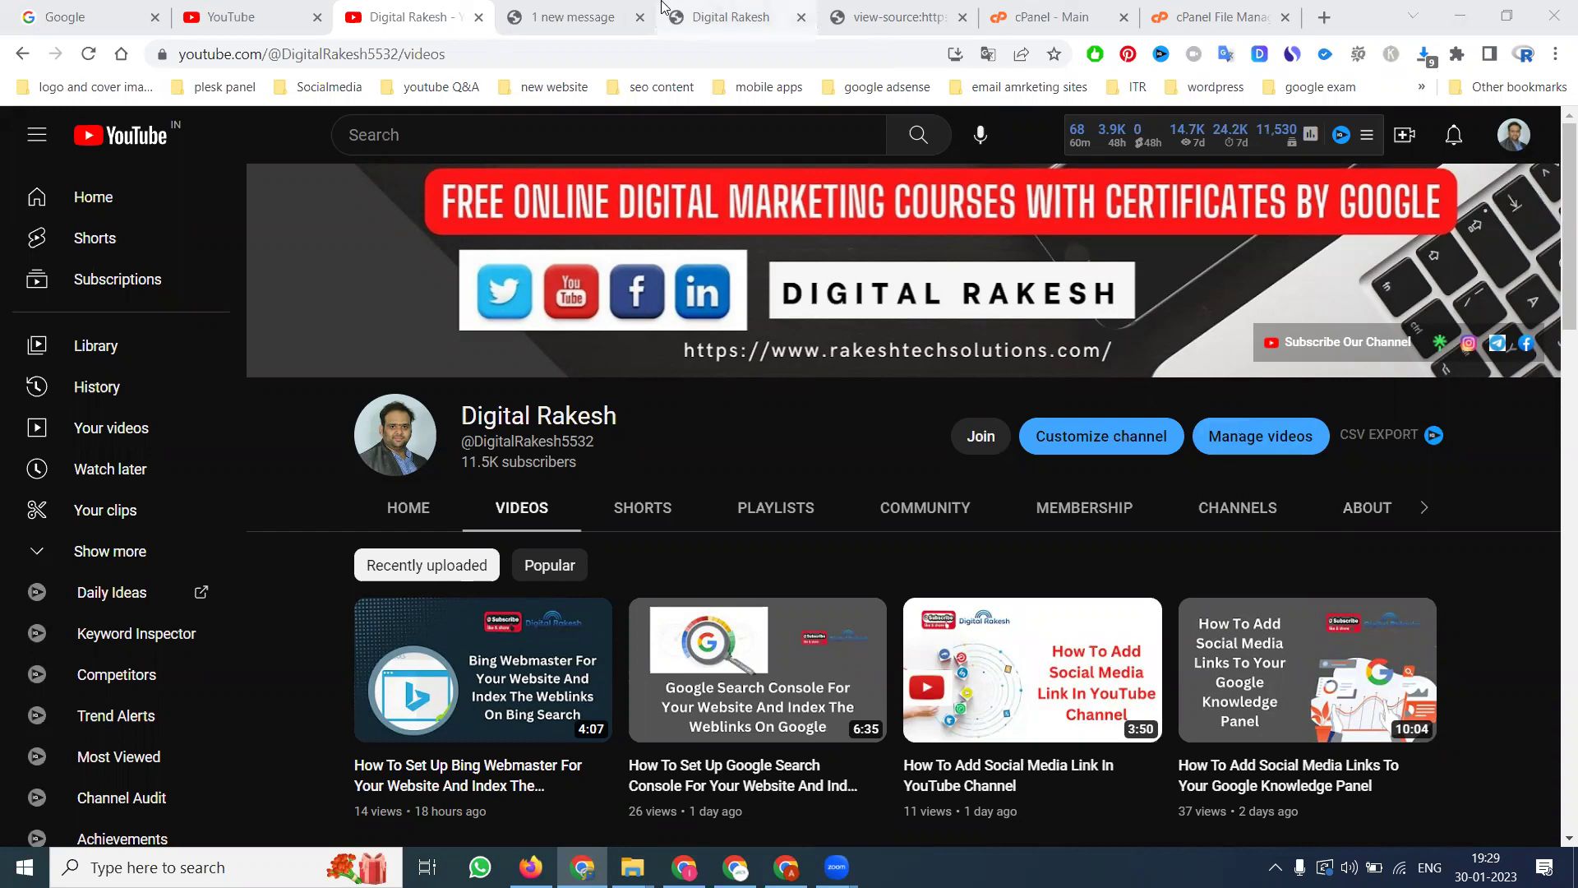
Step: Load the root address of saipsychicastrologer.com without the #home fragment and copy its URL
left_click(699, 10)
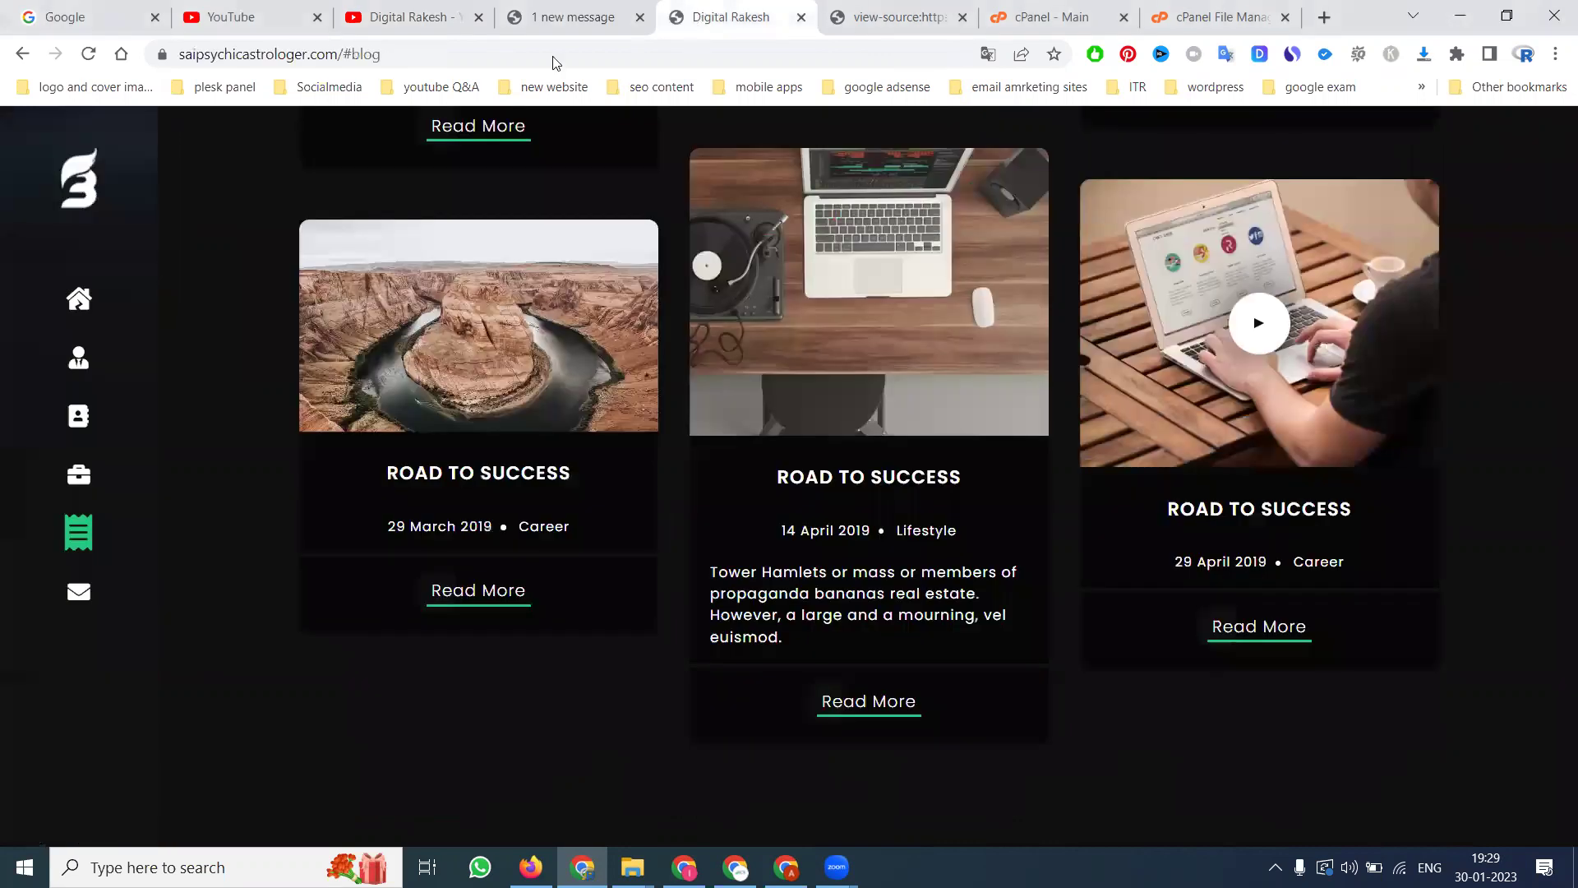
left_click(89, 300)
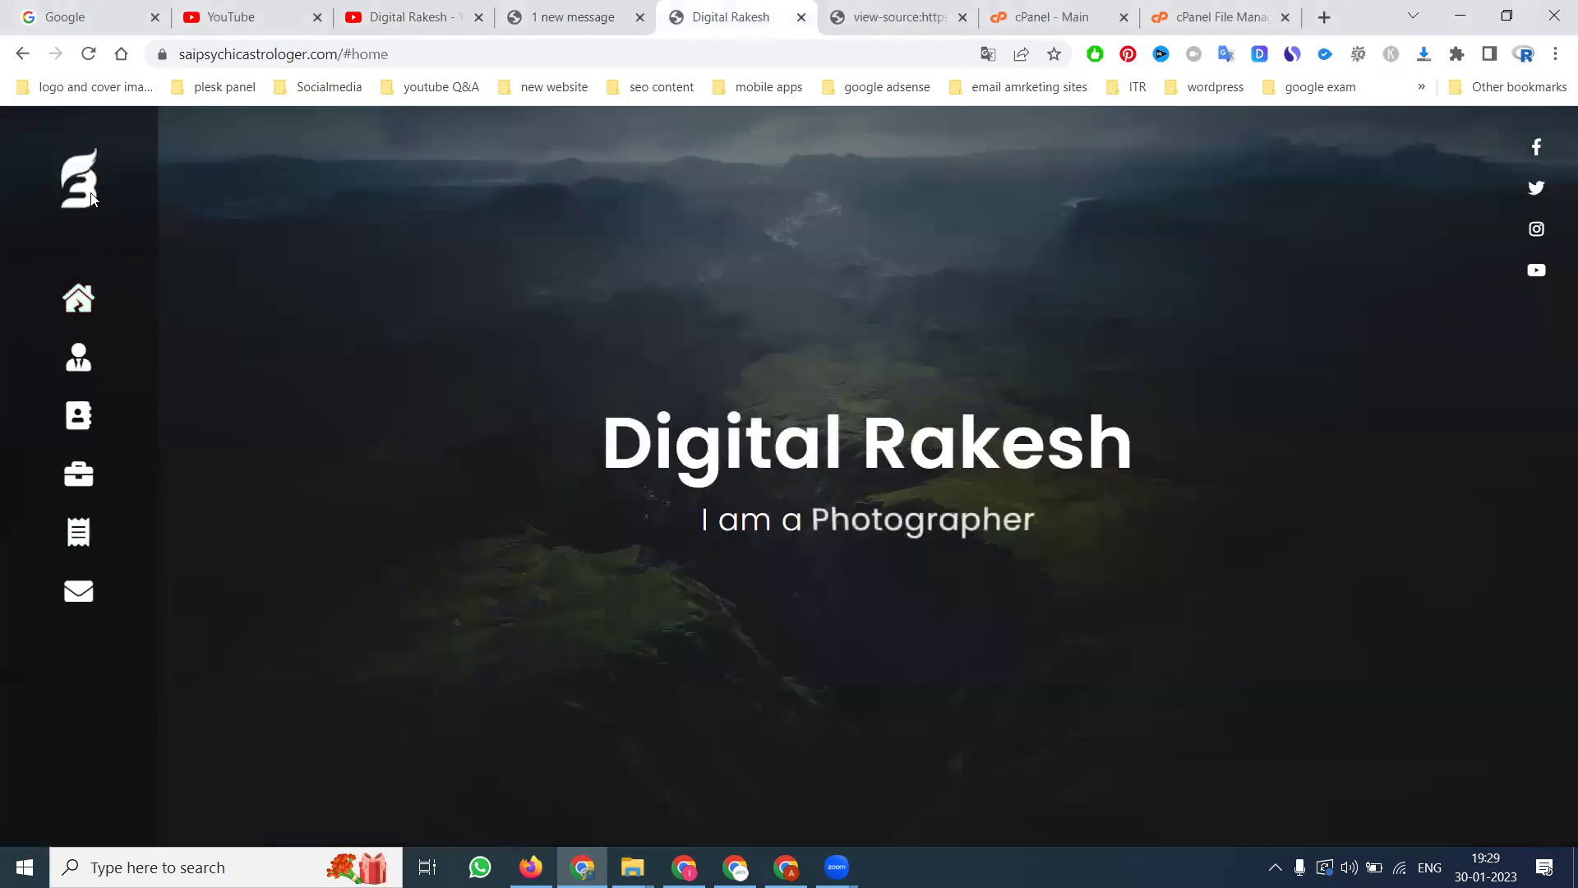
left_click_drag(419, 54, 464, 57)
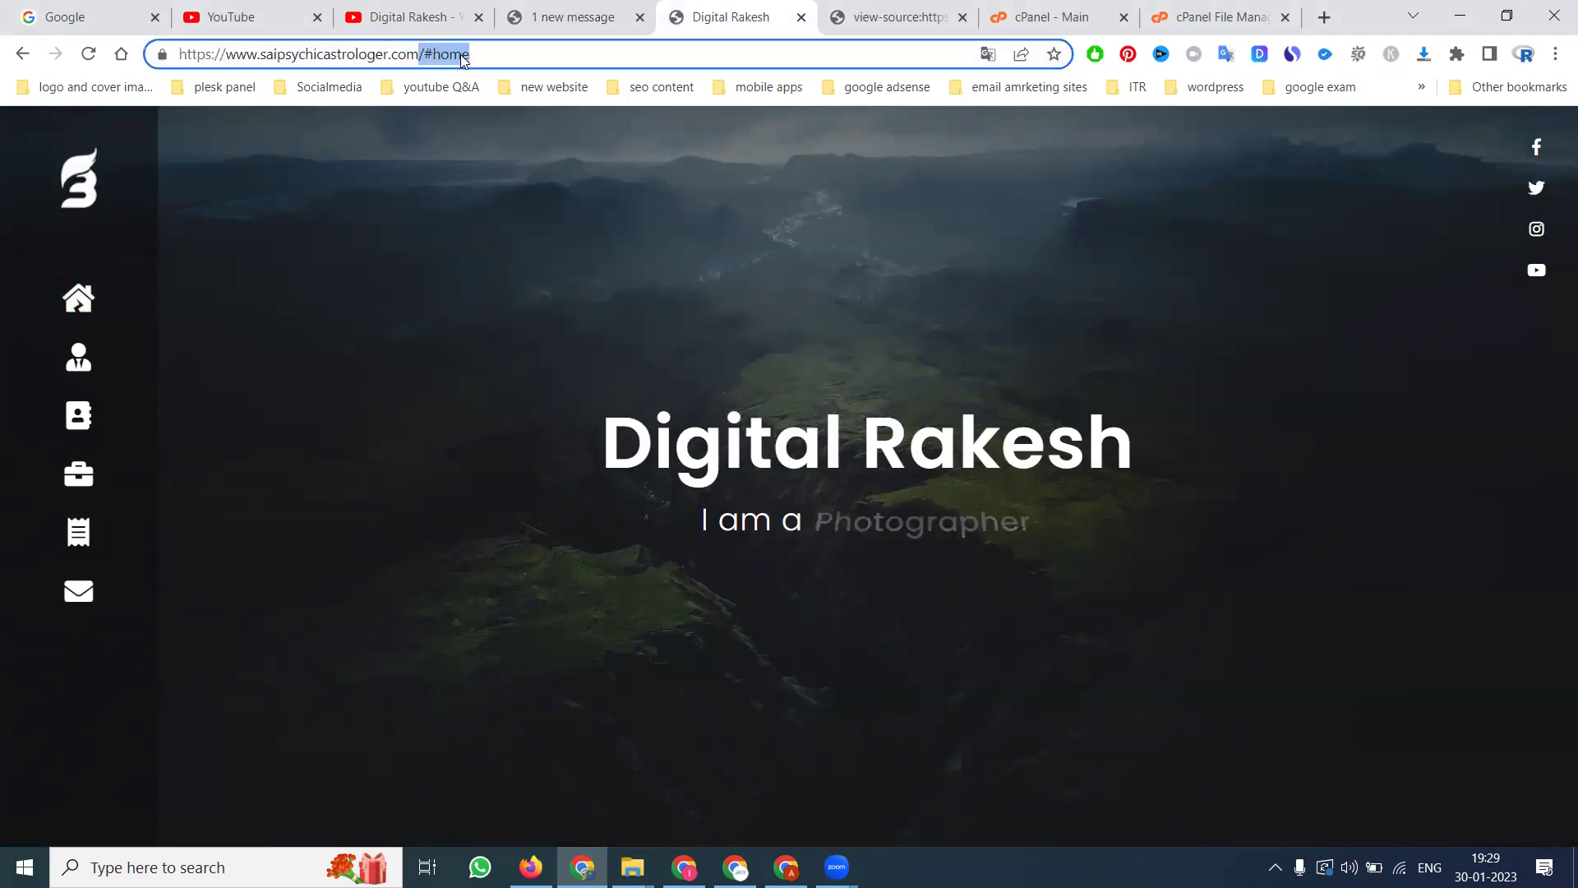
key("BackSpace")
key("Return")
left_click(462, 55)
key("ctrl+c")
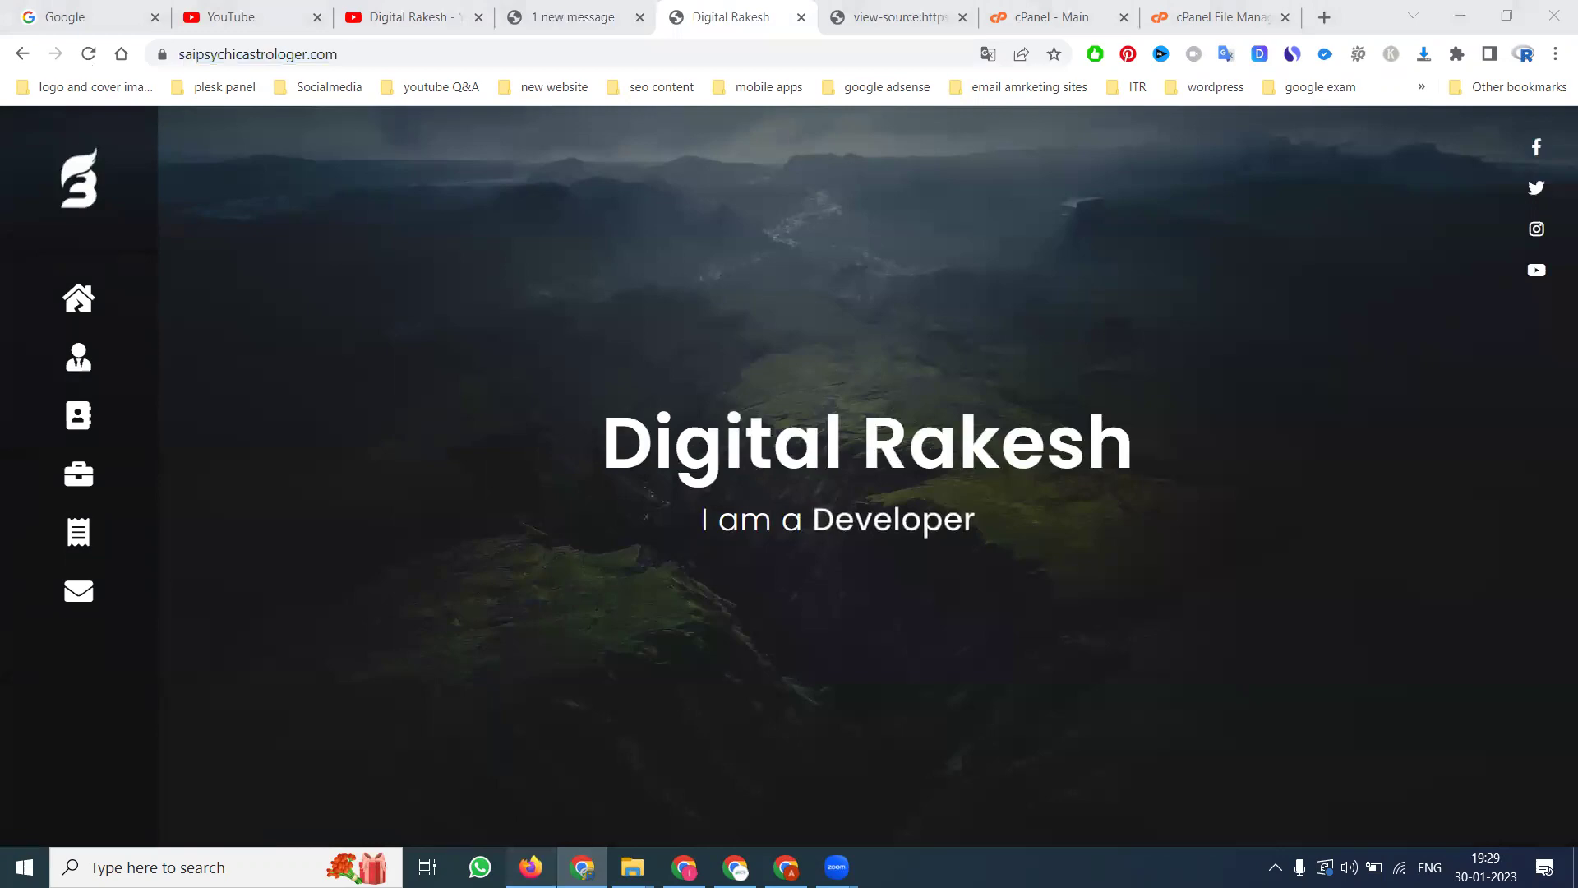
left_click(530, 866)
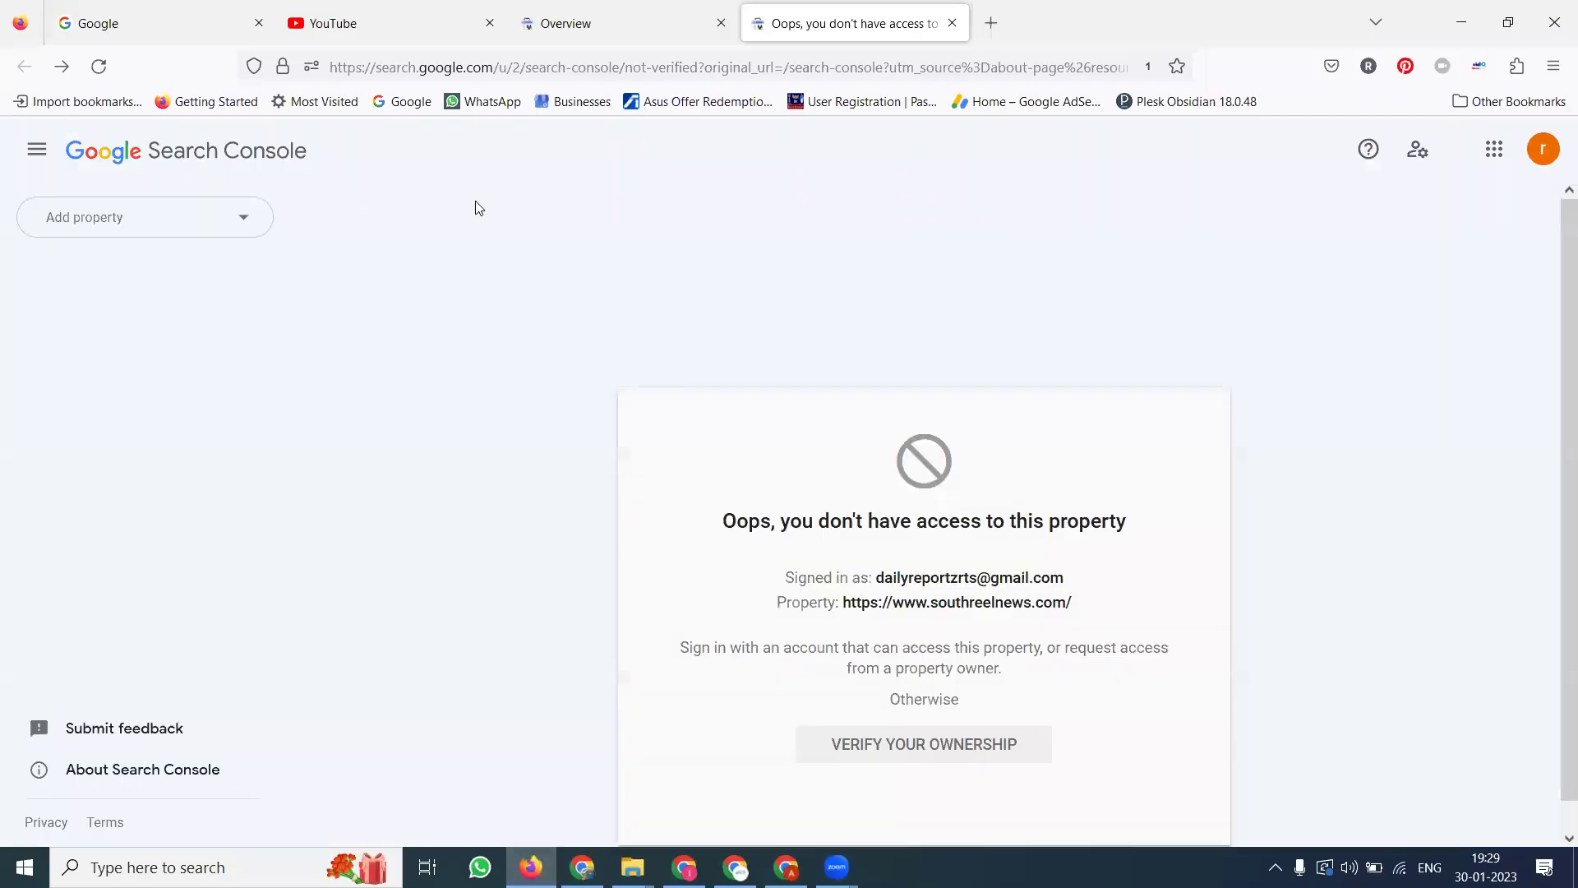
left_click(203, 217)
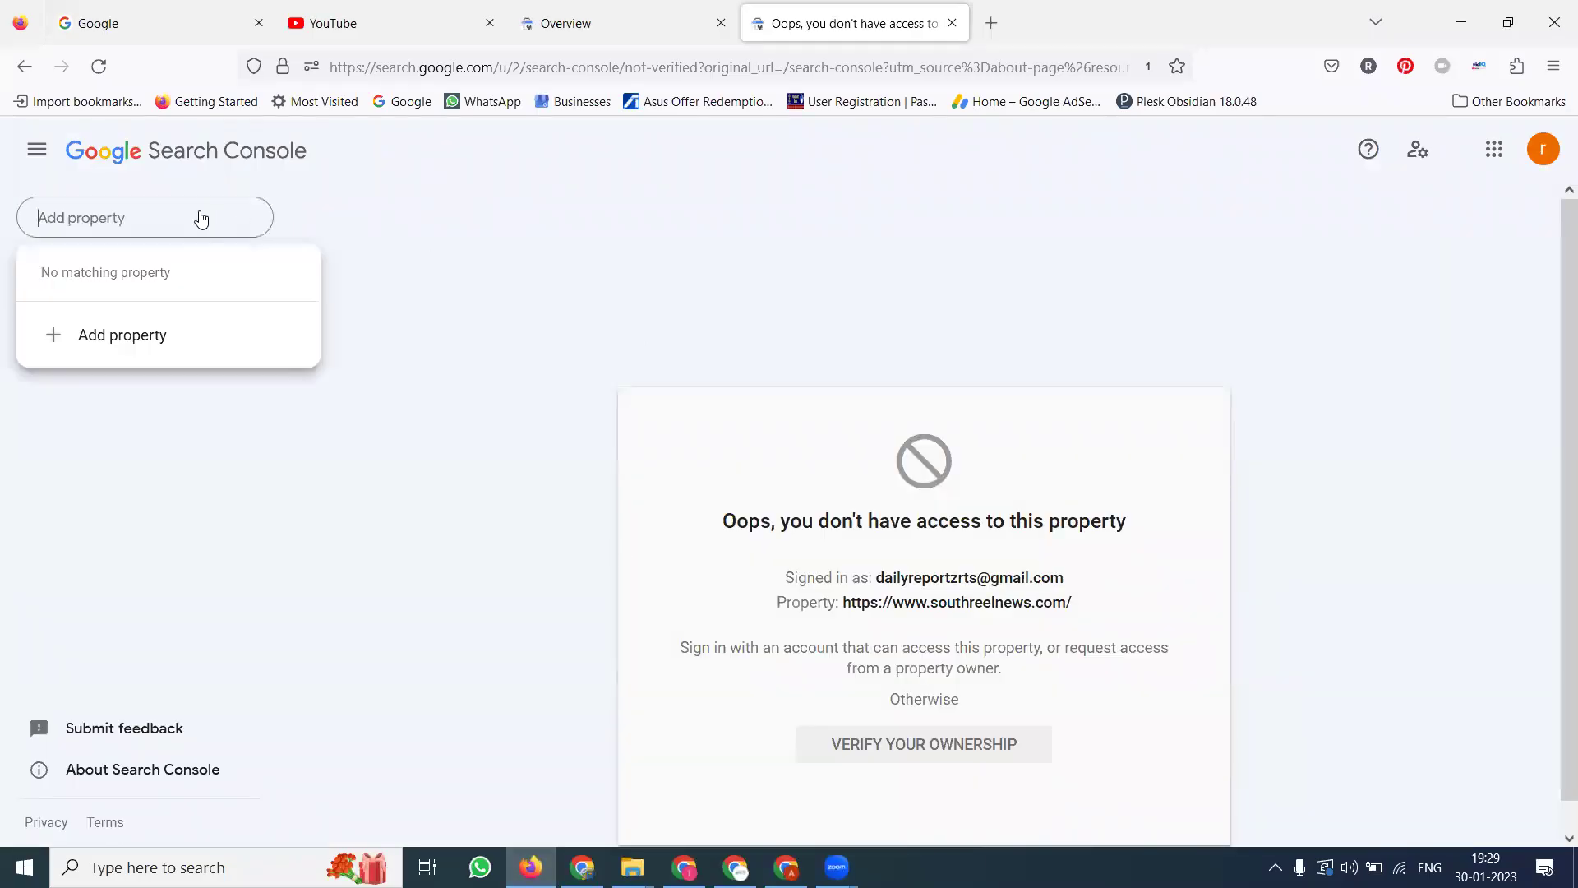
left_click(105, 336)
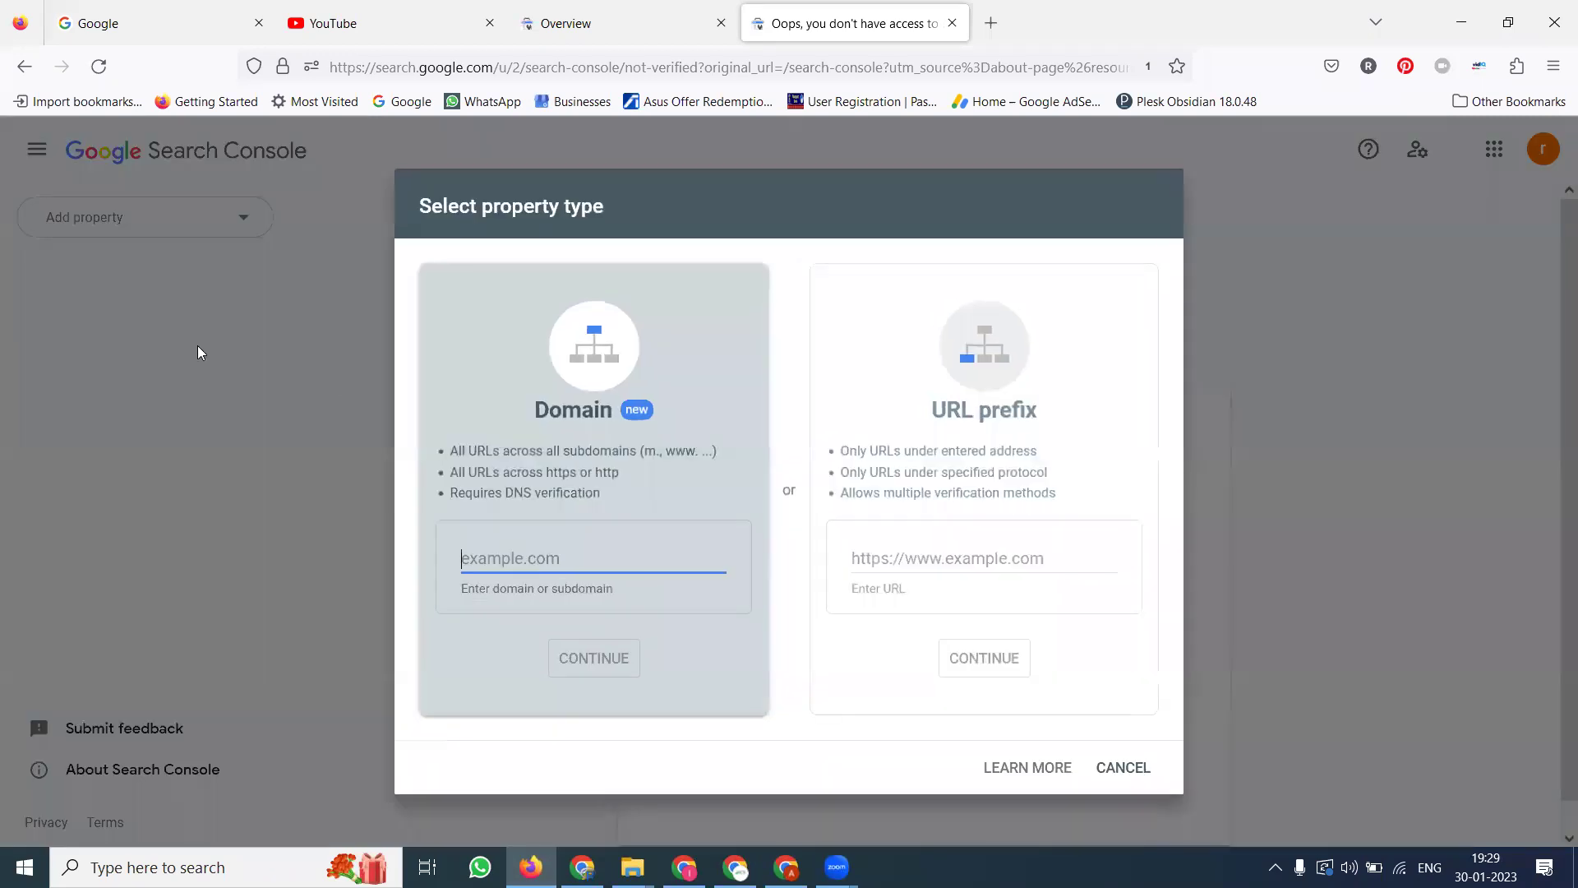
left_click(942, 556)
key("ctrl+v")
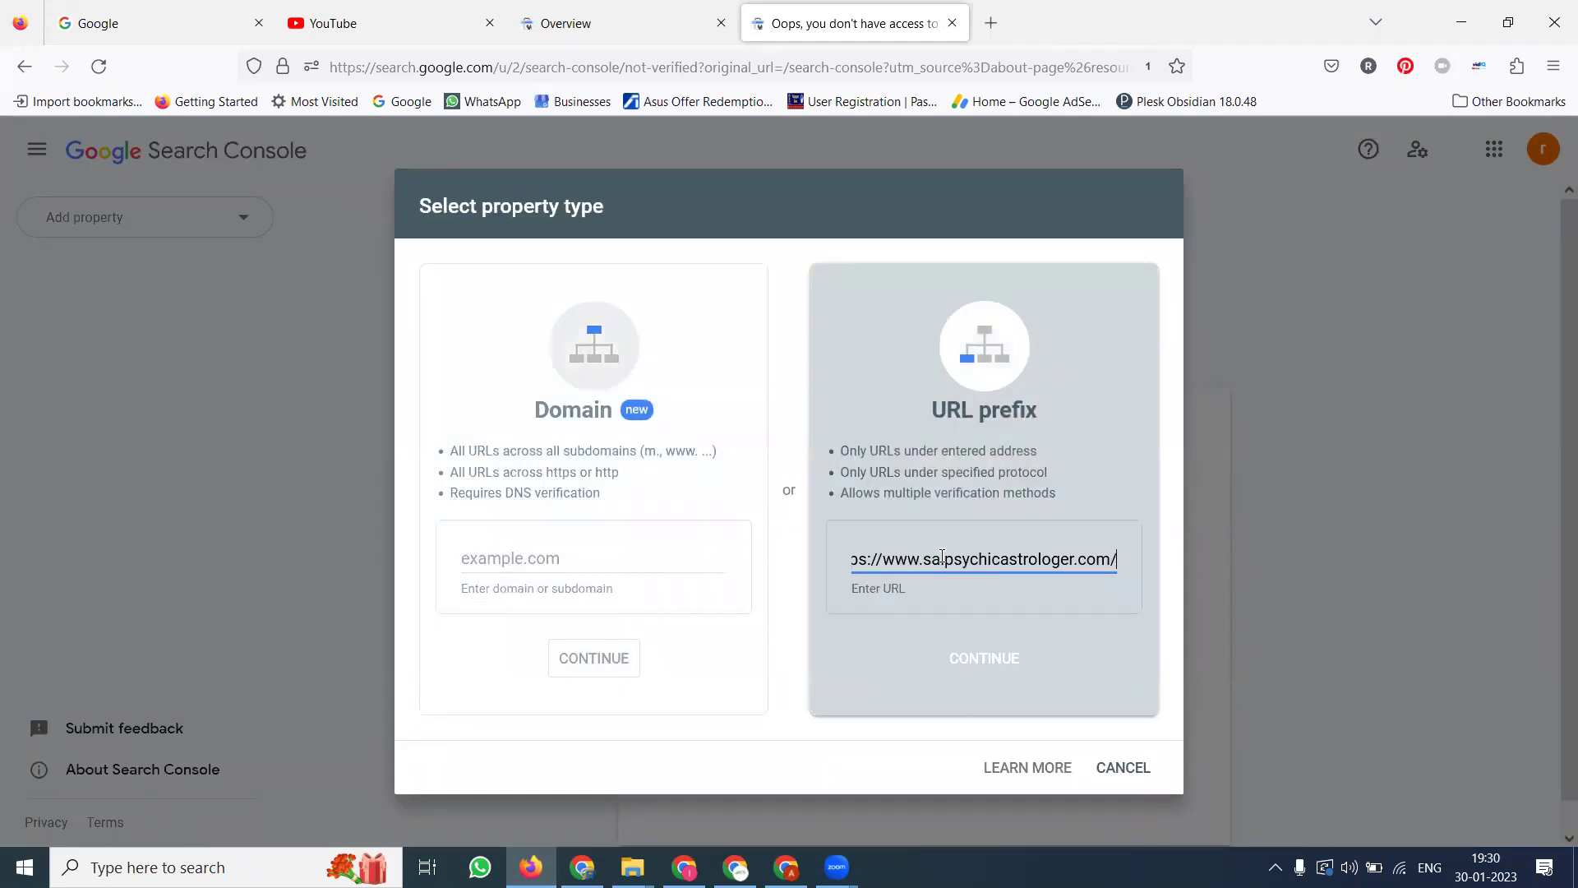
left_click(1001, 662)
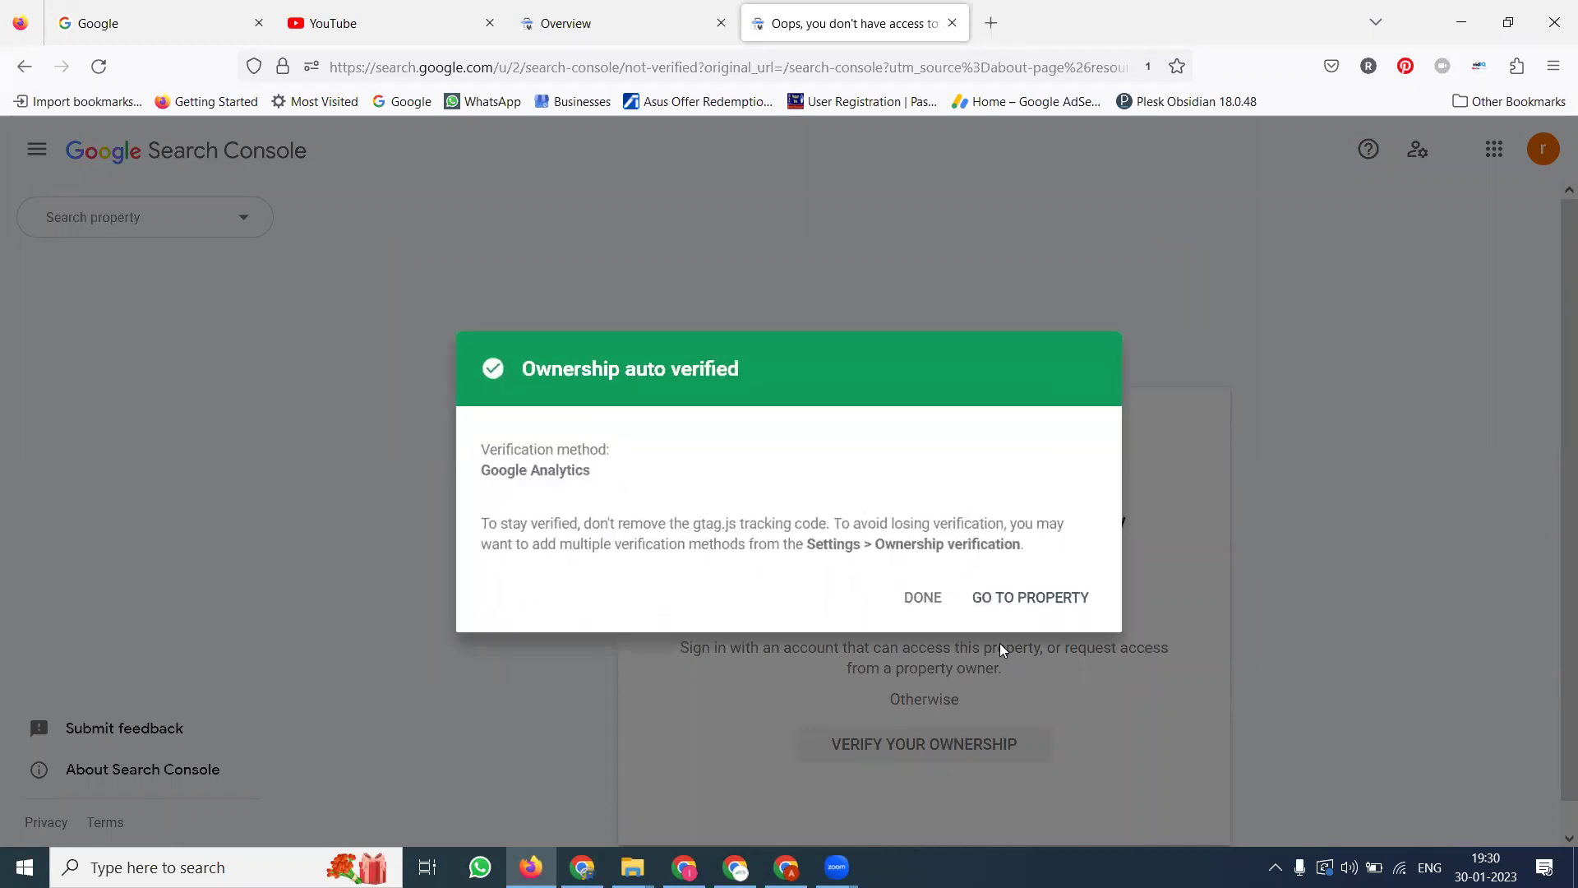
left_click(923, 602)
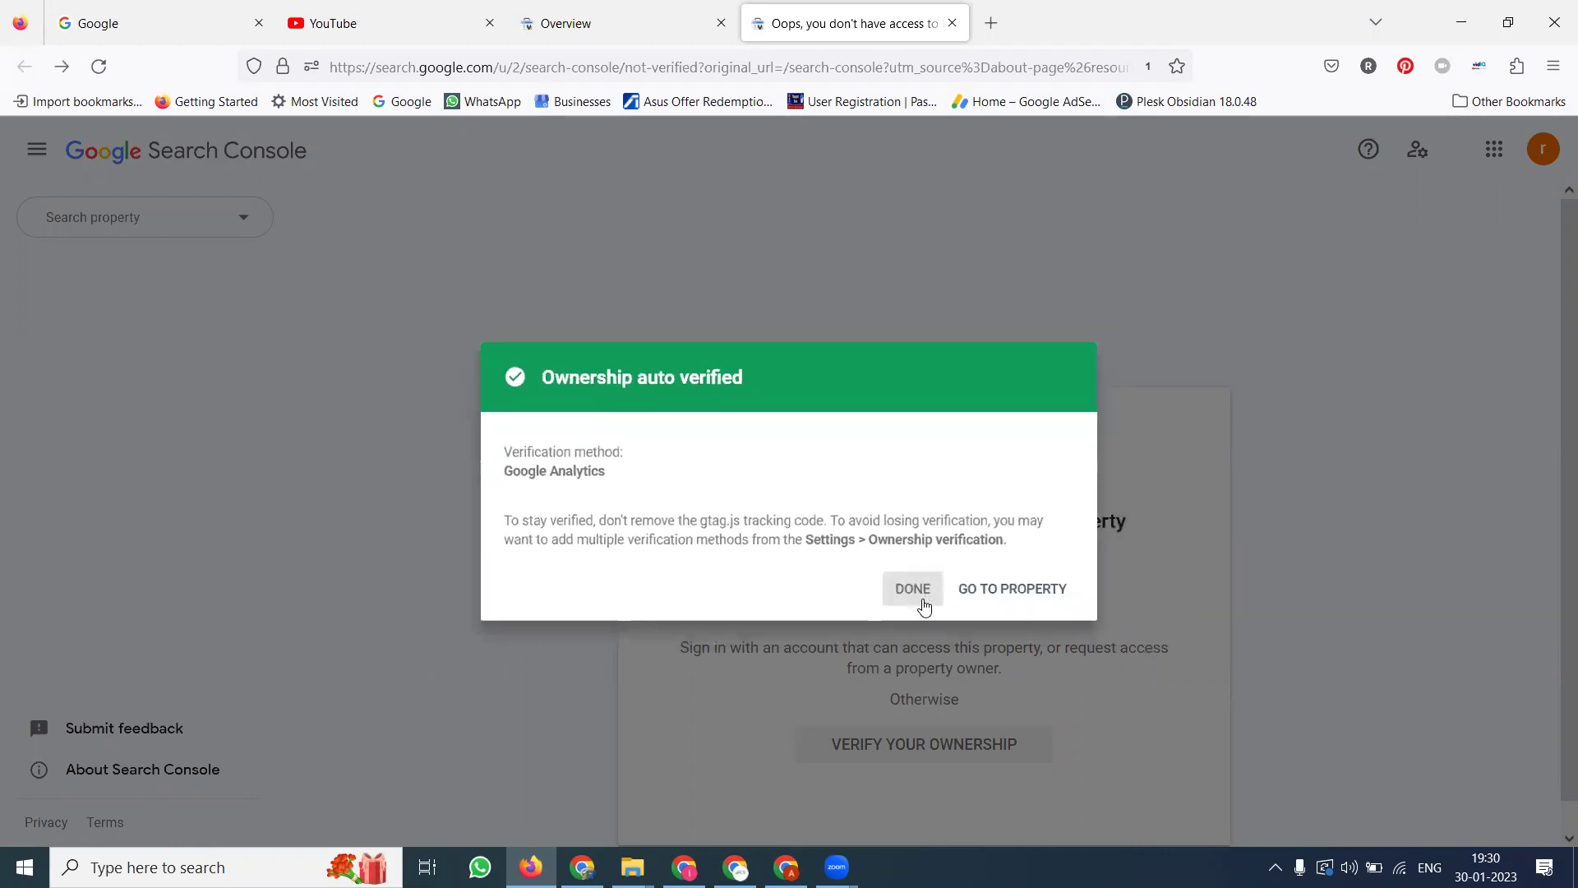
Step: Select the saipsychicastrologer.com property, dismiss the welcome message and open its ownership verification settings
left_click(218, 221)
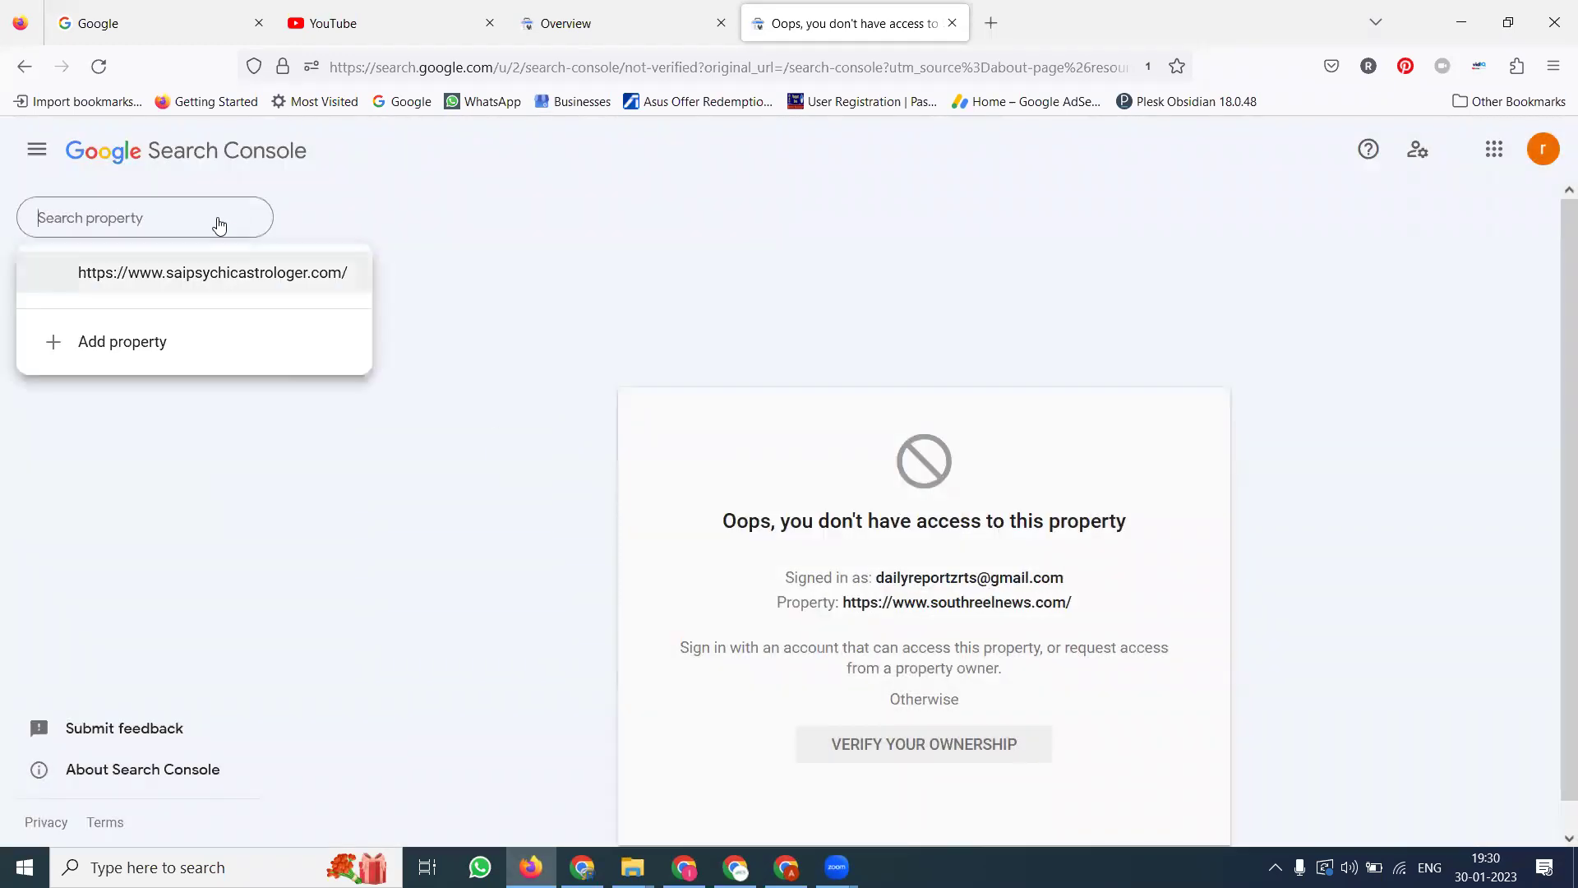
left_click(198, 273)
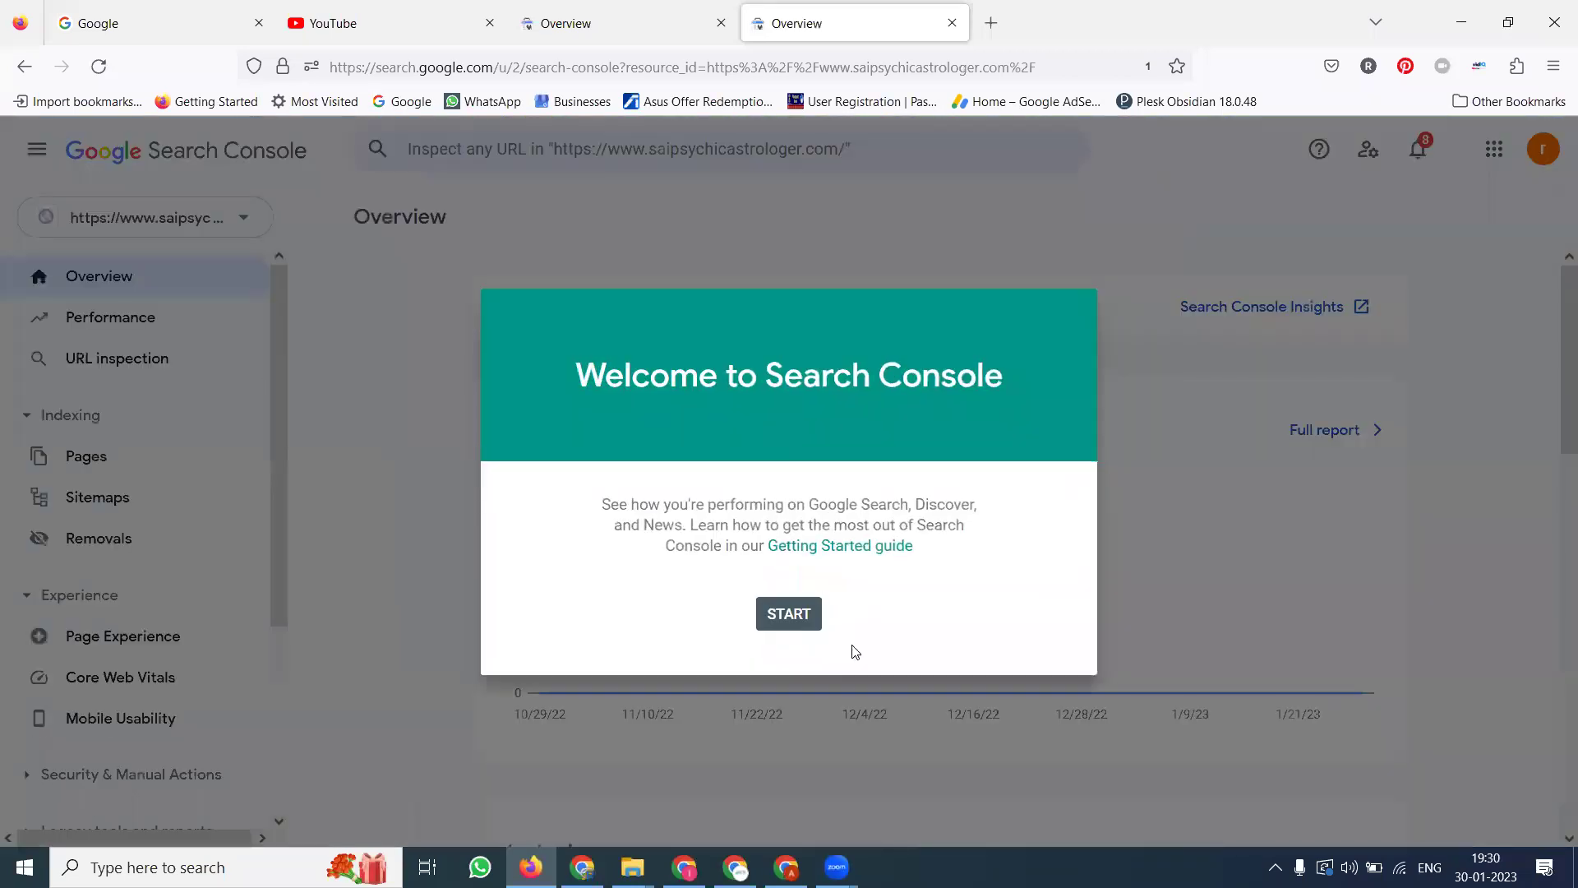
left_click(780, 622)
scroll(130, 630, "down", 3)
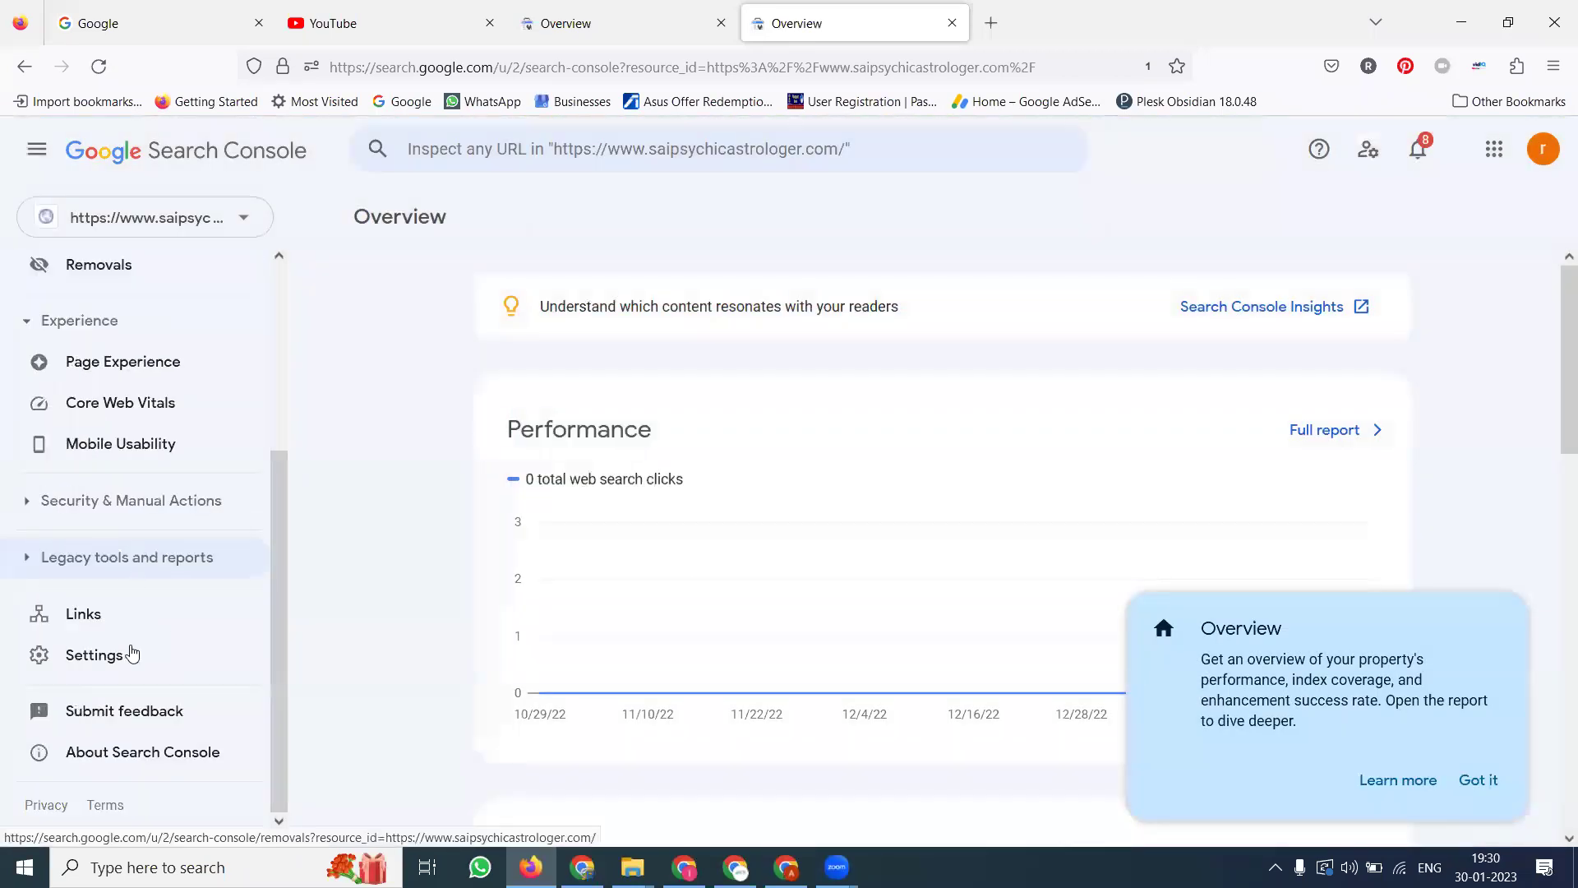
left_click(107, 648)
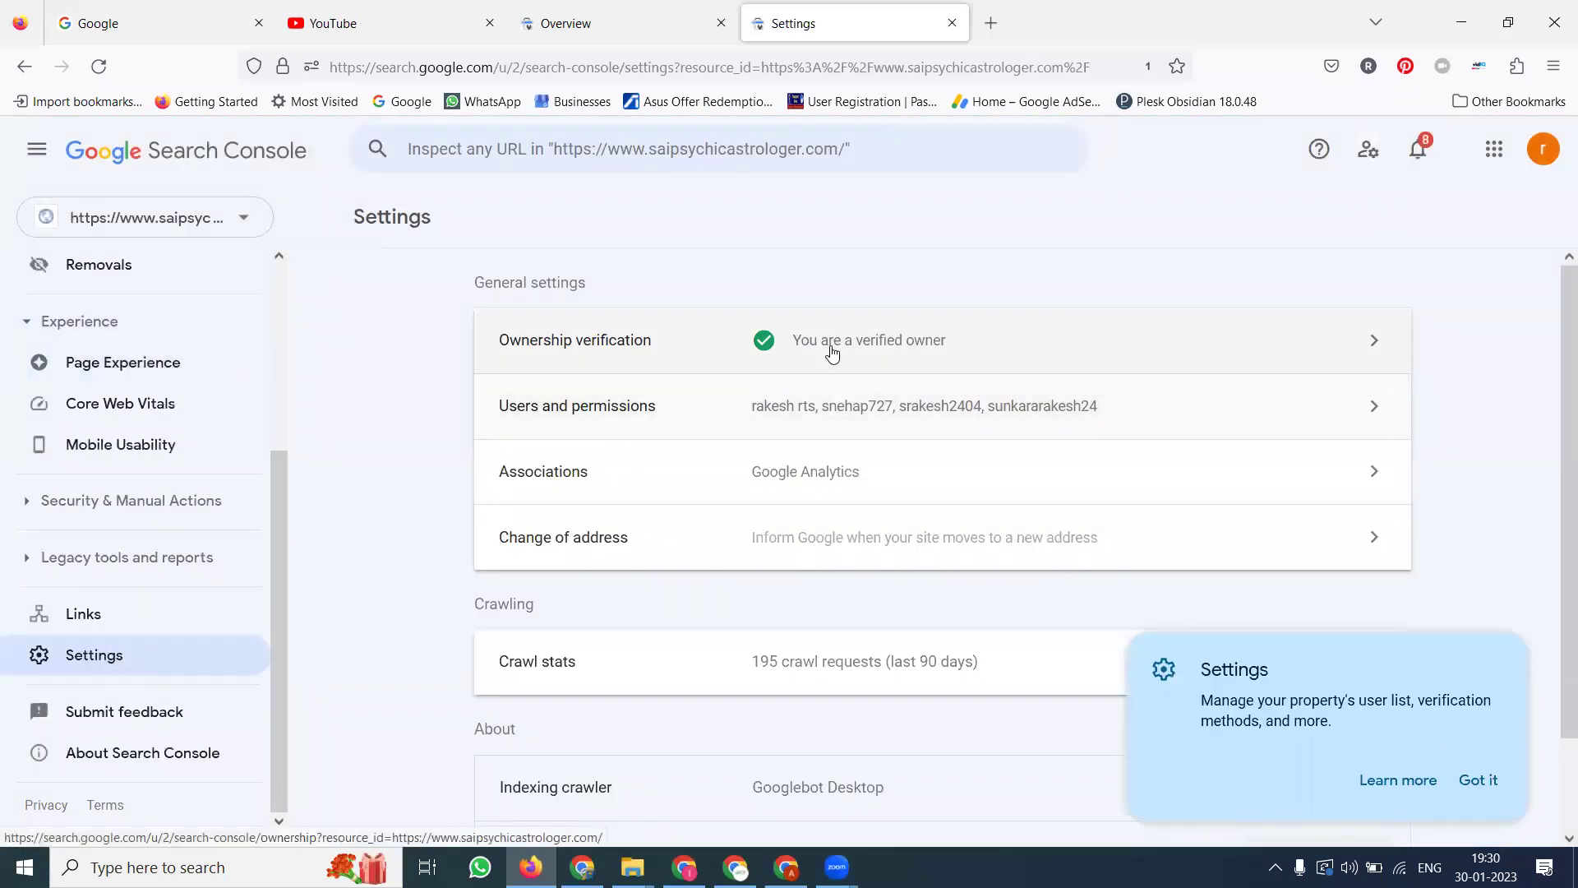
left_click(831, 346)
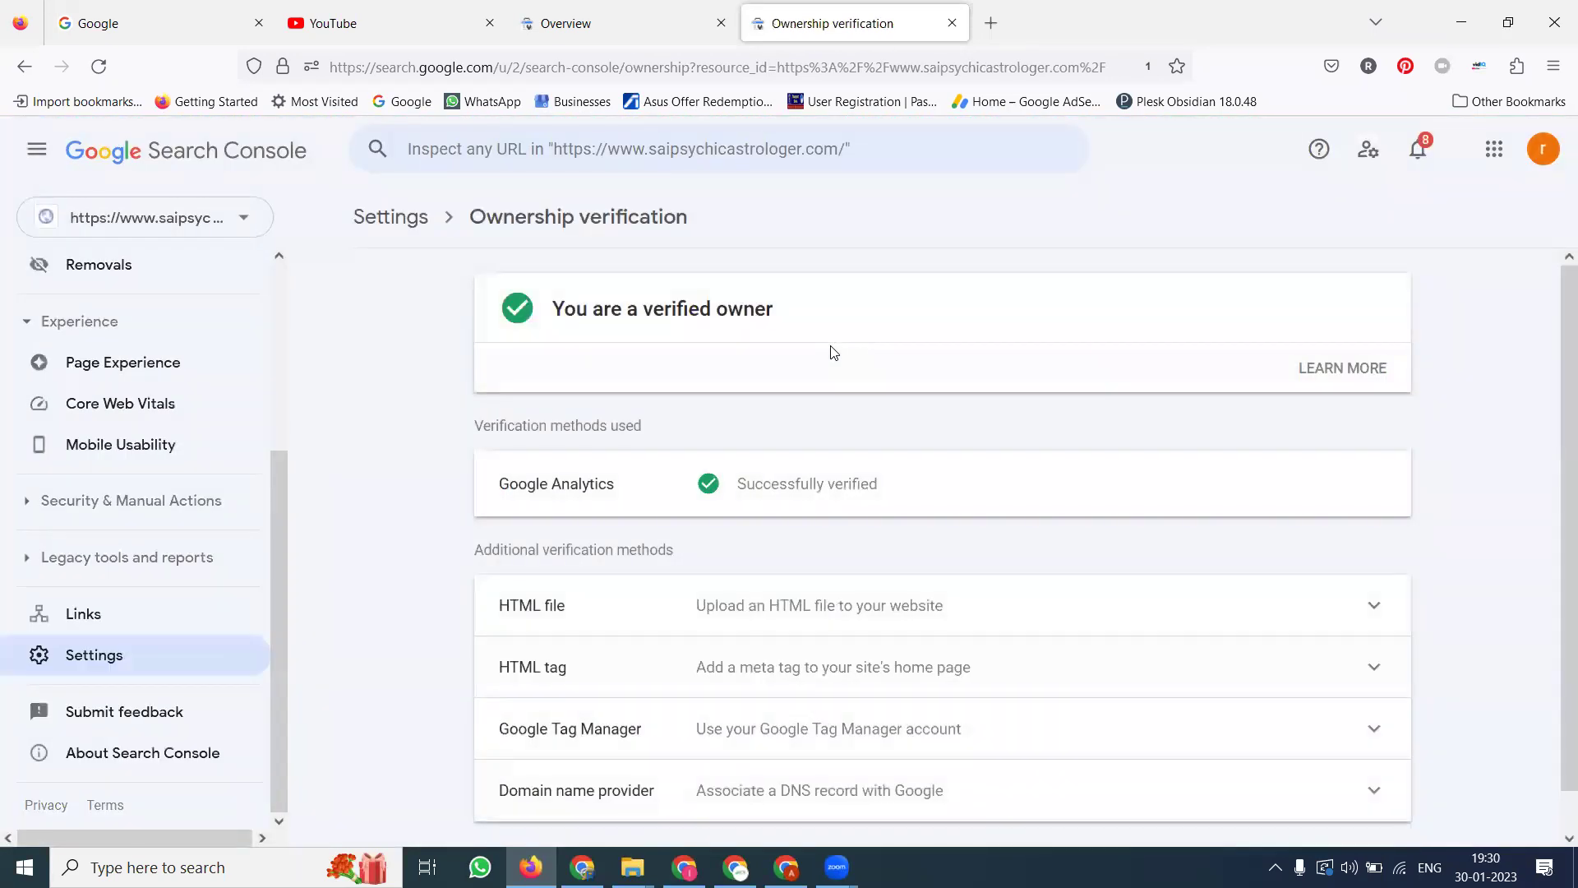
Step: Examine the additional verification methods: HTML tag, HTML file, Google Tag Manager and Domain name provider
scroll(831, 354, "down", 1)
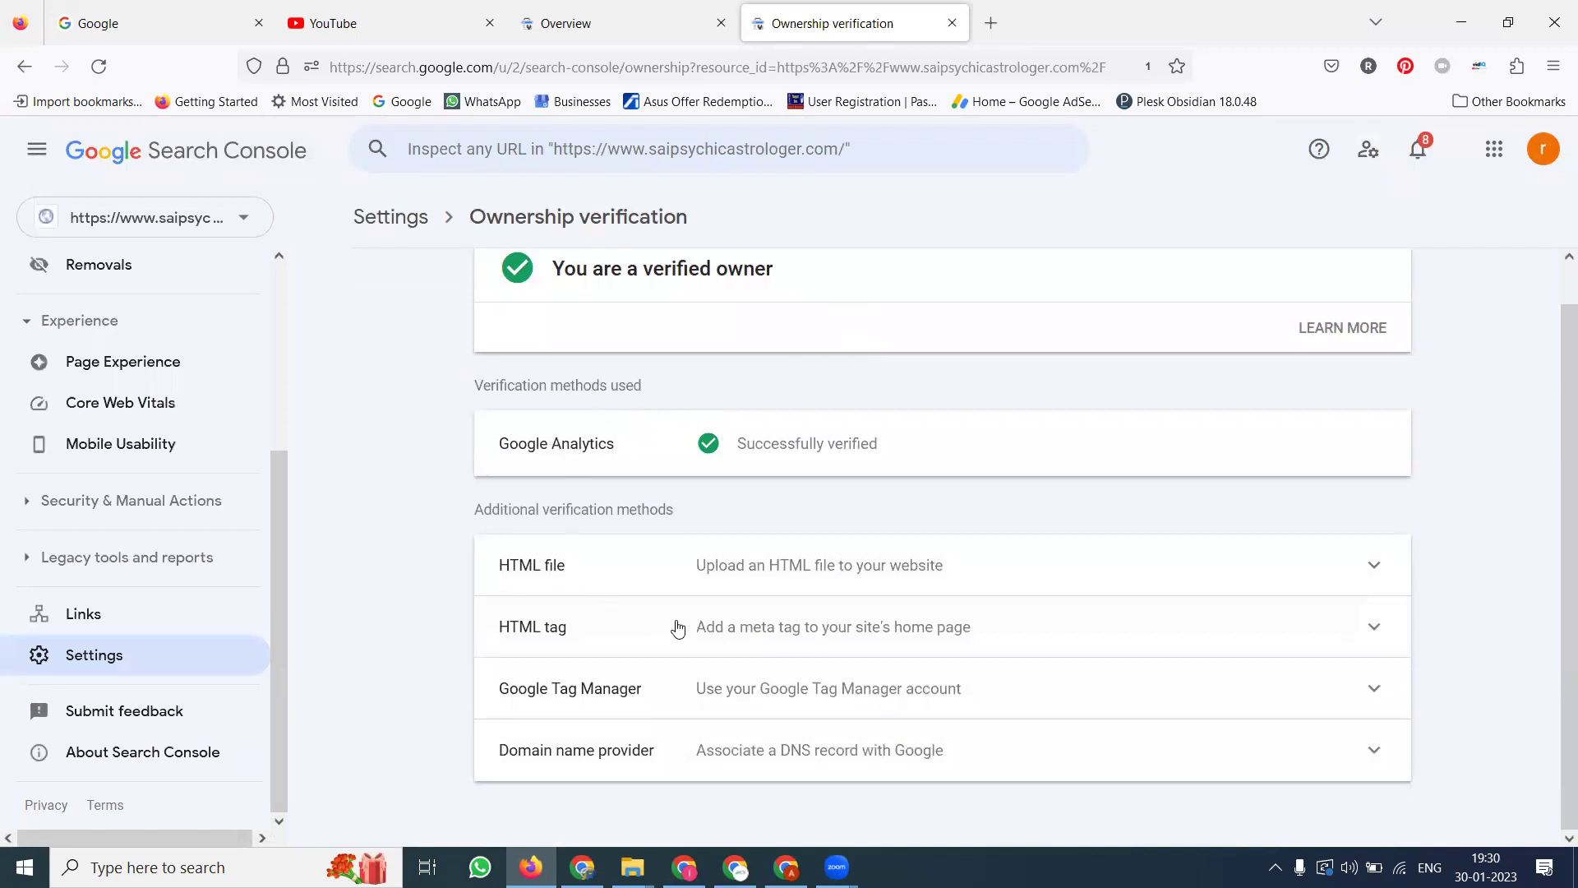
left_click(708, 628)
scroll(990, 271, "down", 4)
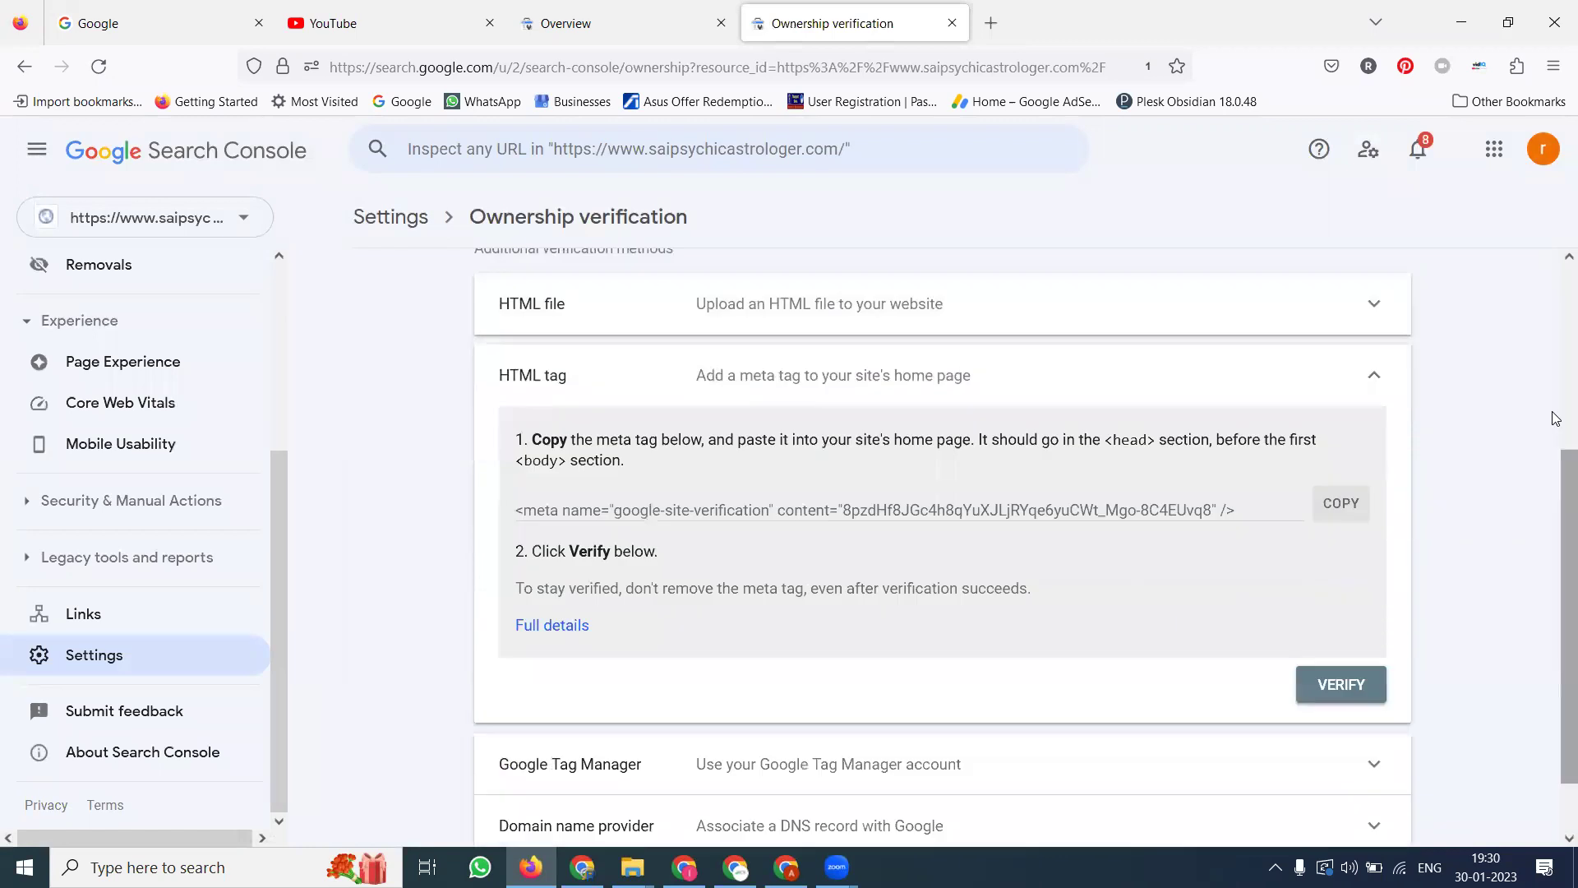
scroll(832, 353, "up", 1)
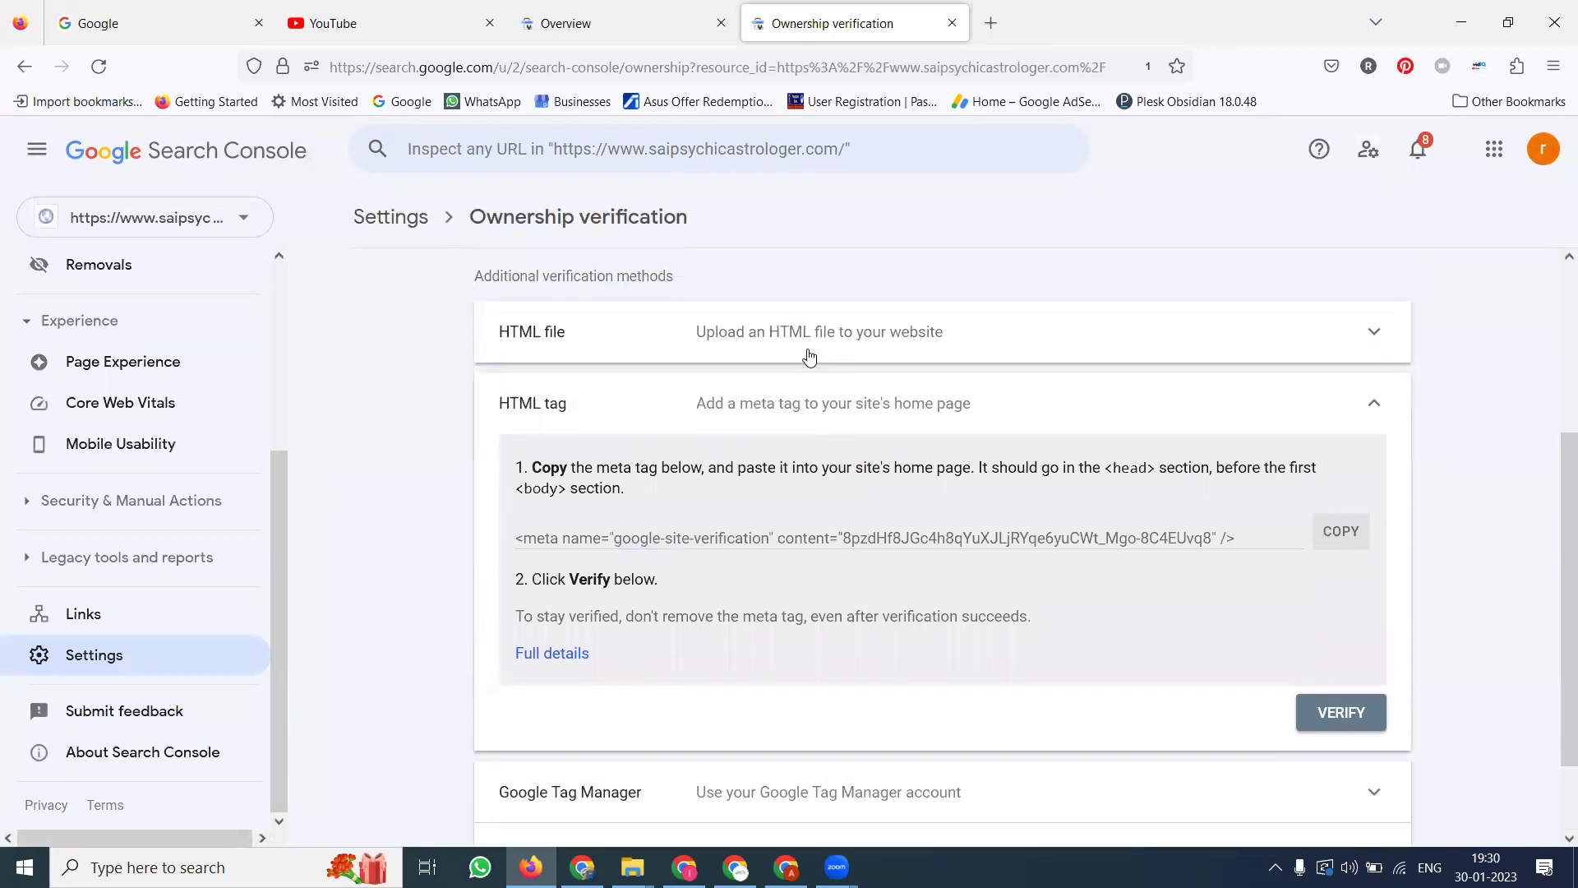
left_click(803, 411)
left_click(776, 569)
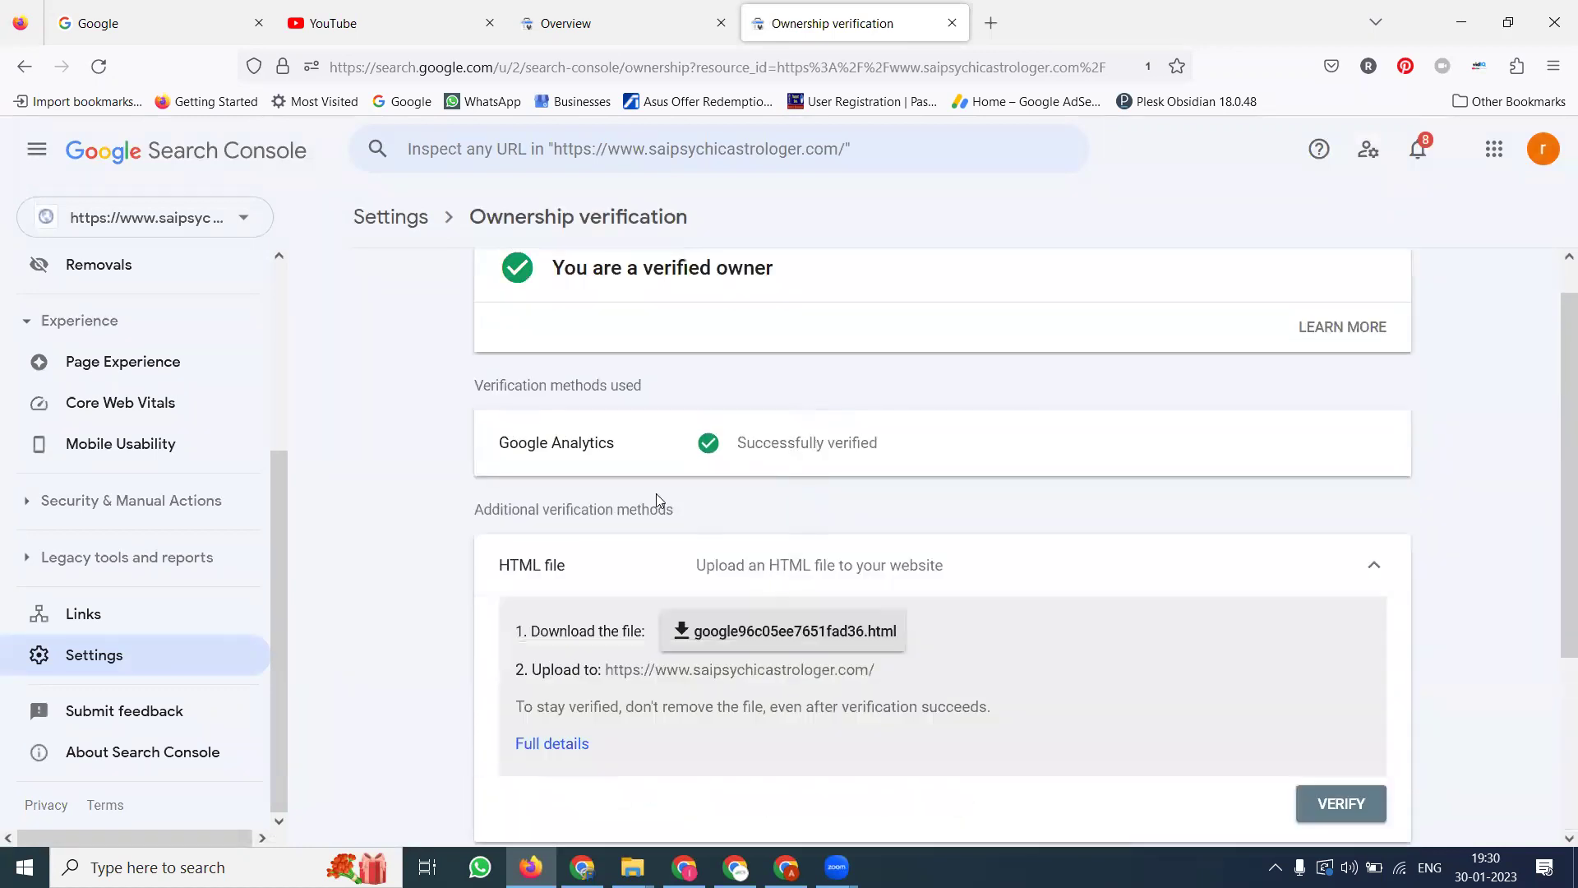
scroll(613, 444, "down", 3)
left_click(676, 637)
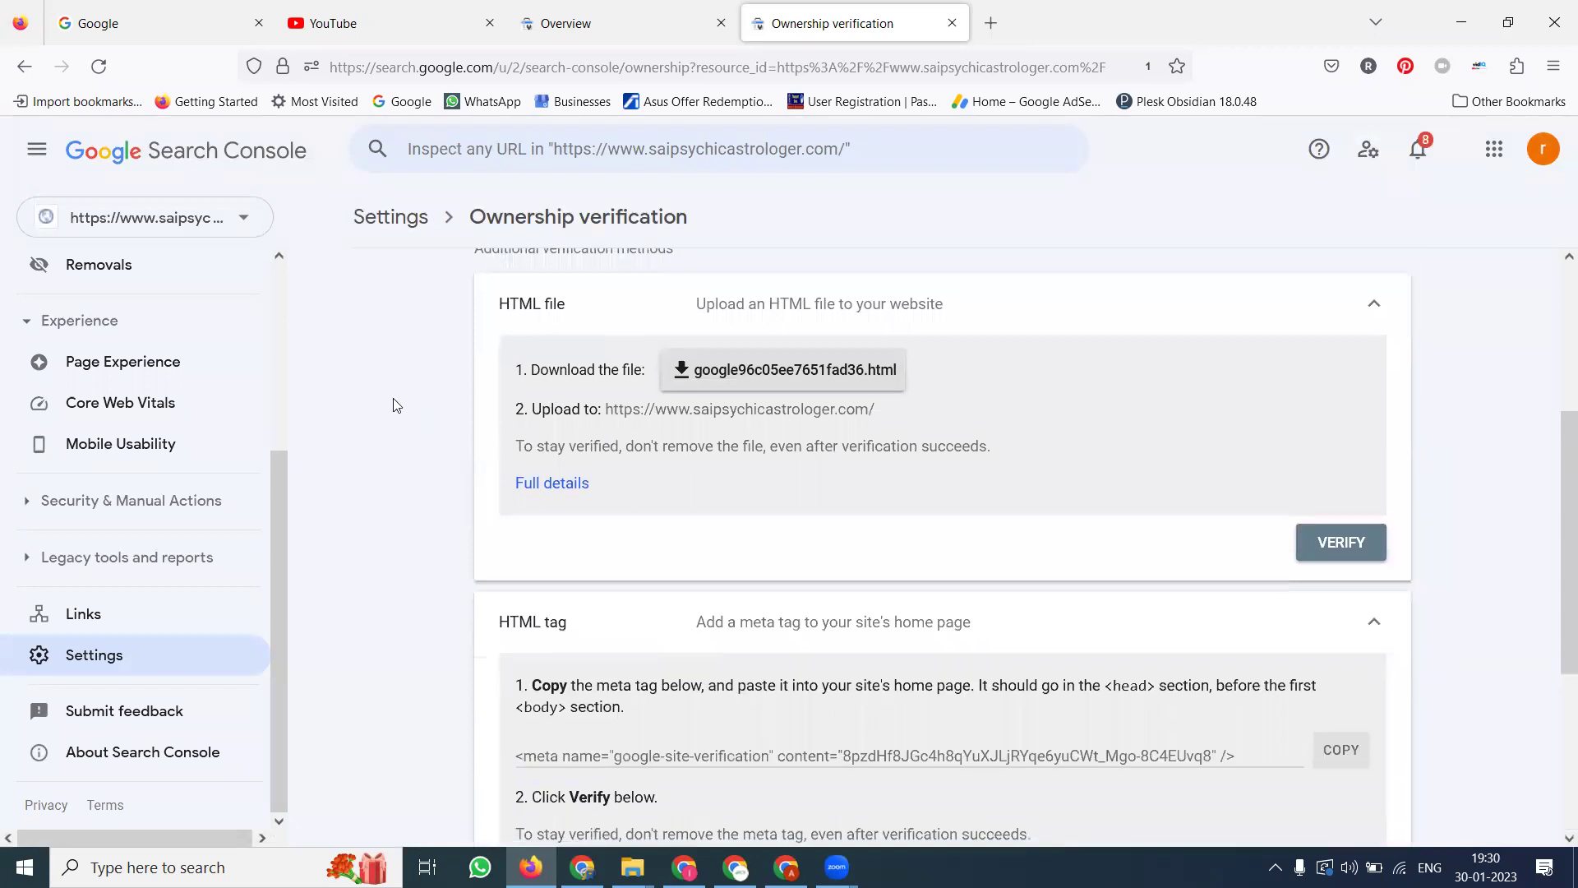
scroll(402, 399, "down", 4)
left_click(709, 684)
scroll(510, 481, "down", 3)
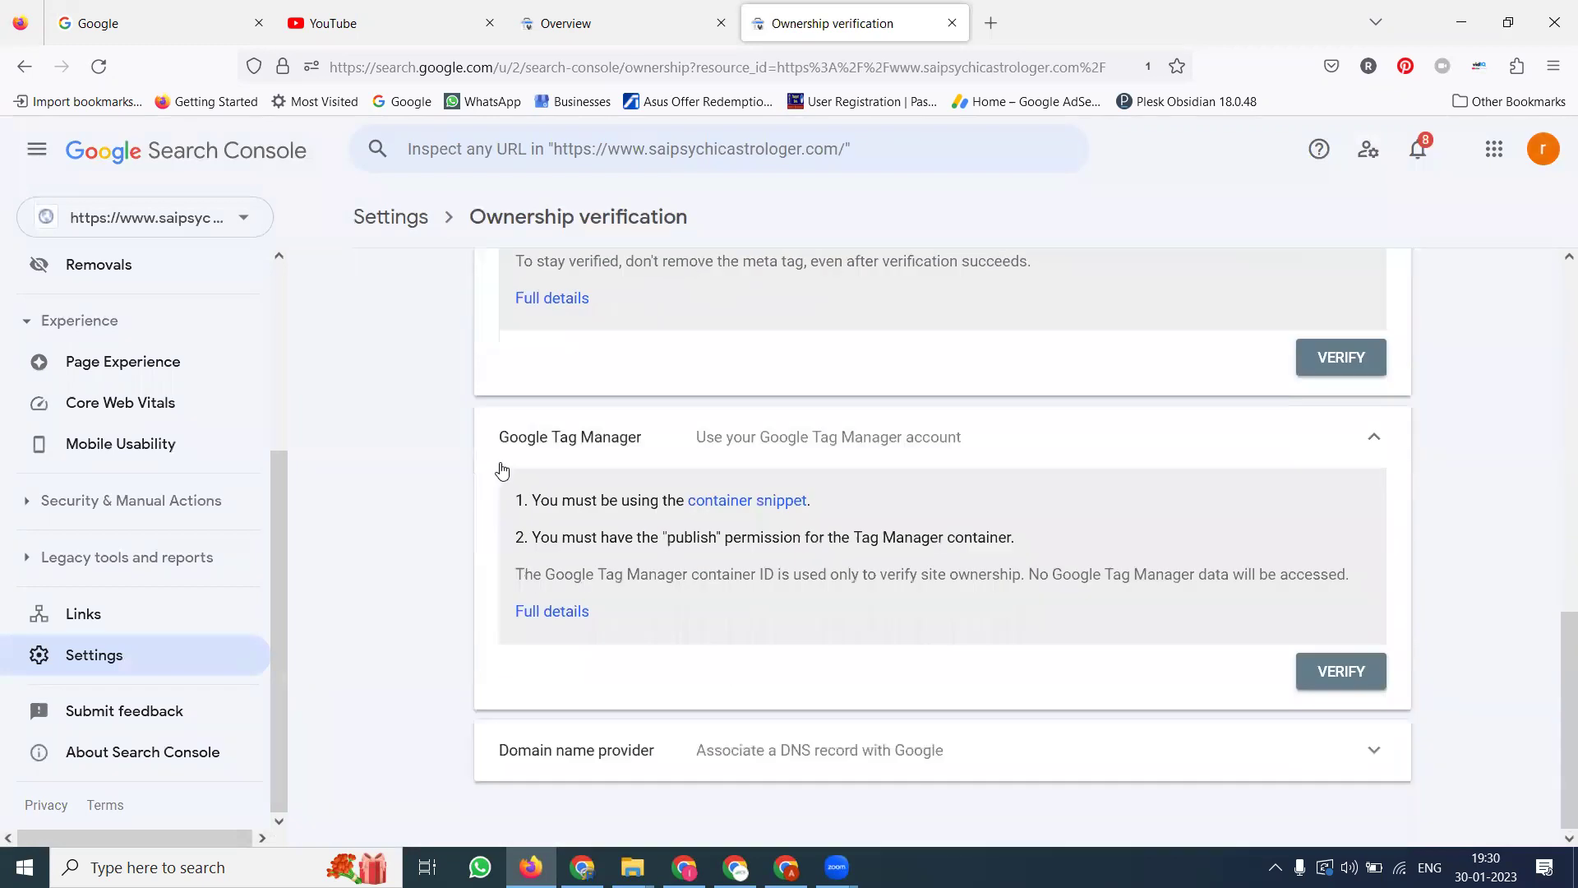
left_click(712, 748)
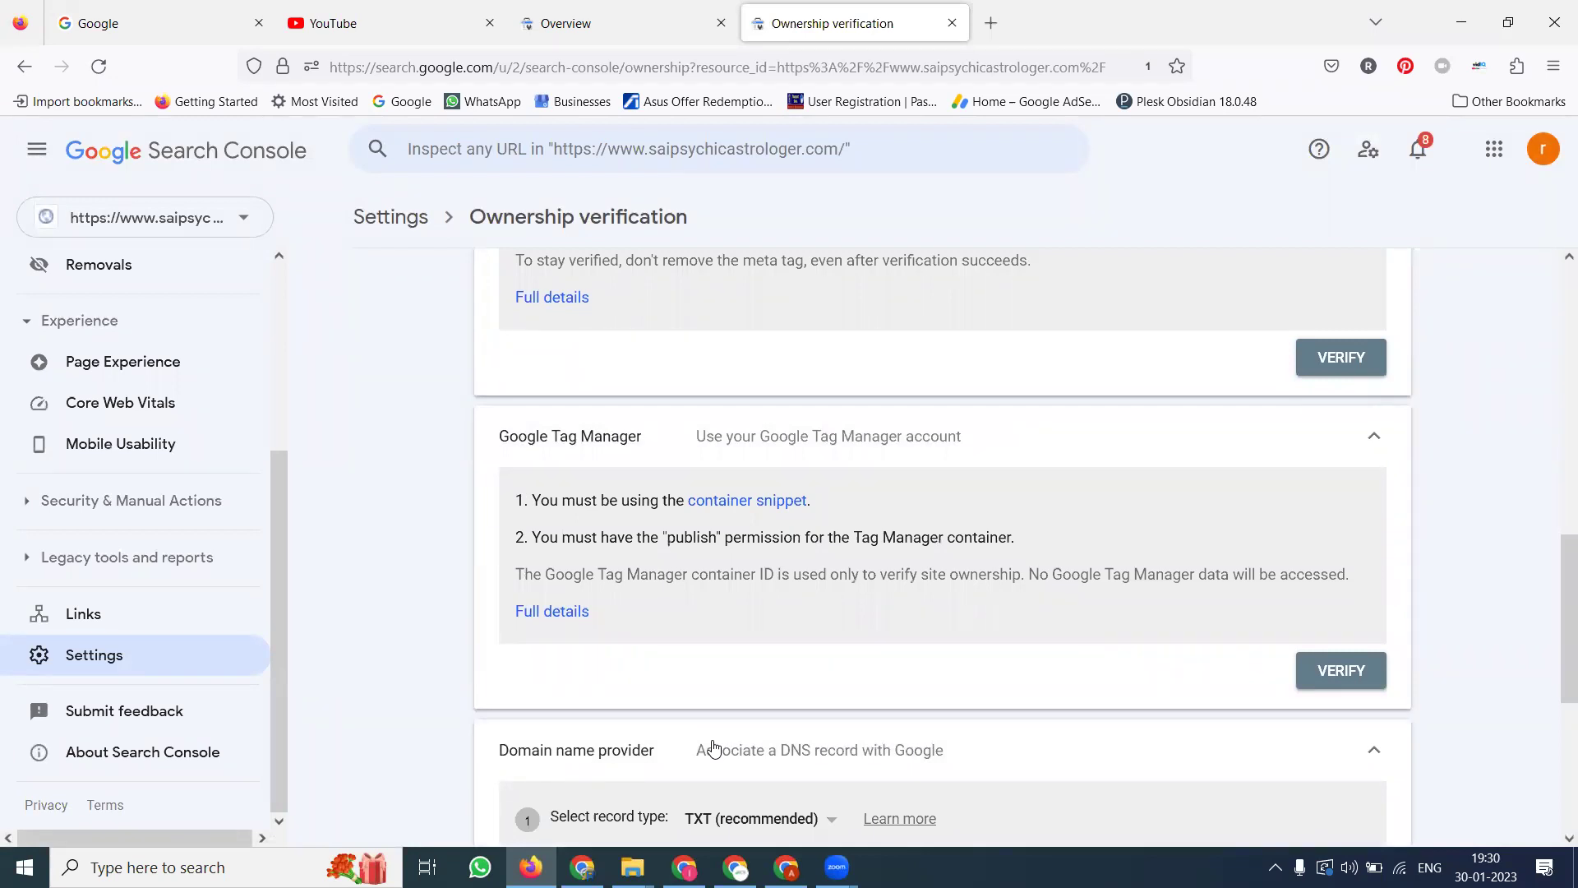
Step: Download the HTML verification file offered by the HTML file method
scroll(712, 724, "up", 10)
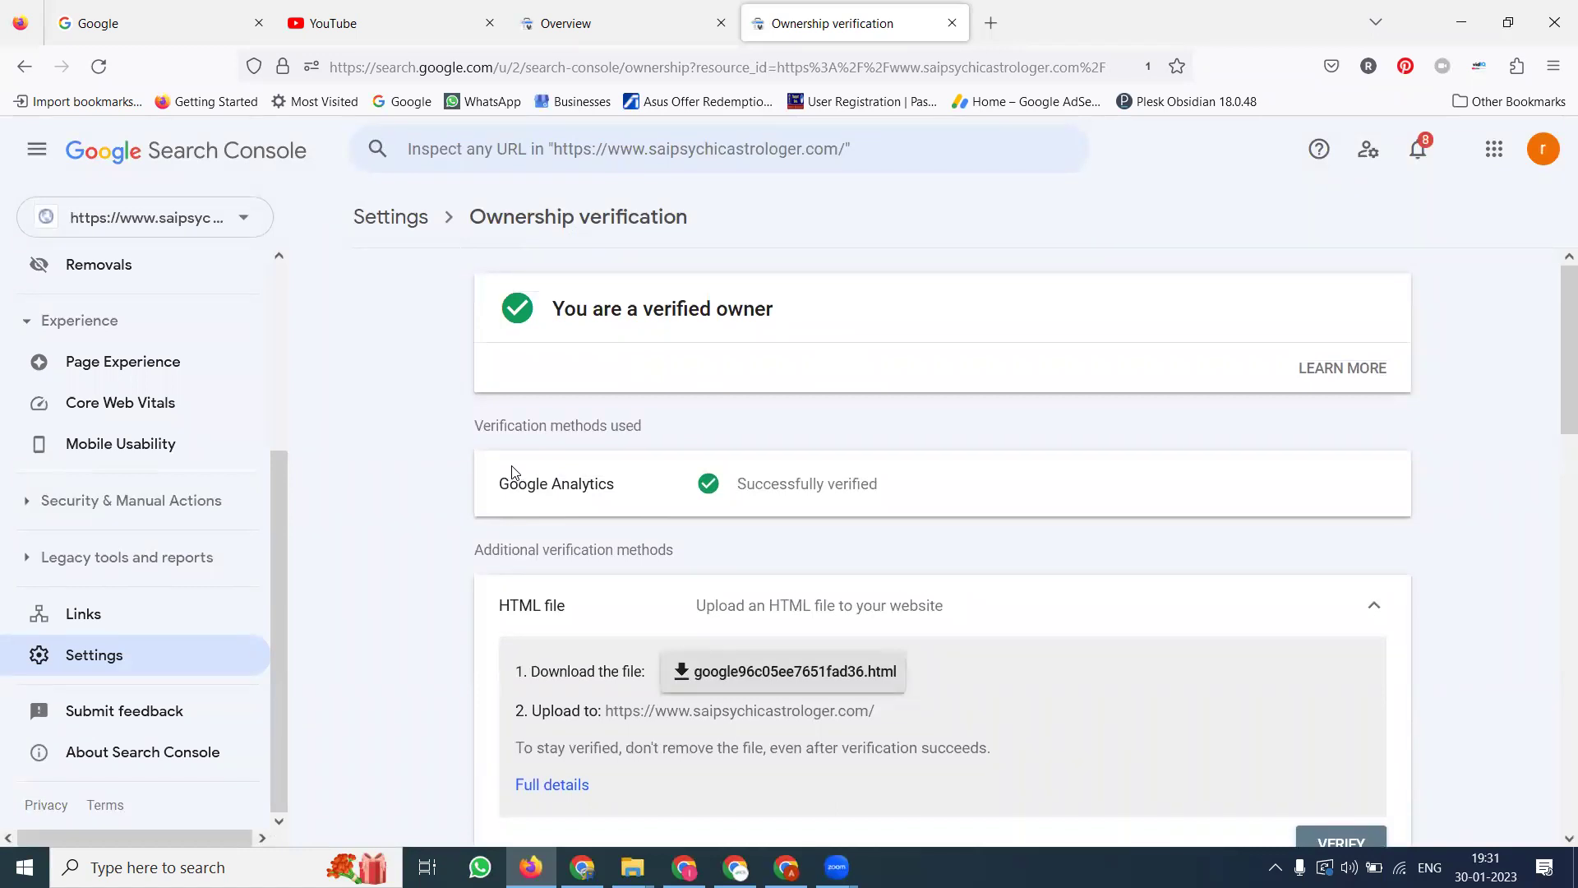
scroll(461, 419, "down", 3)
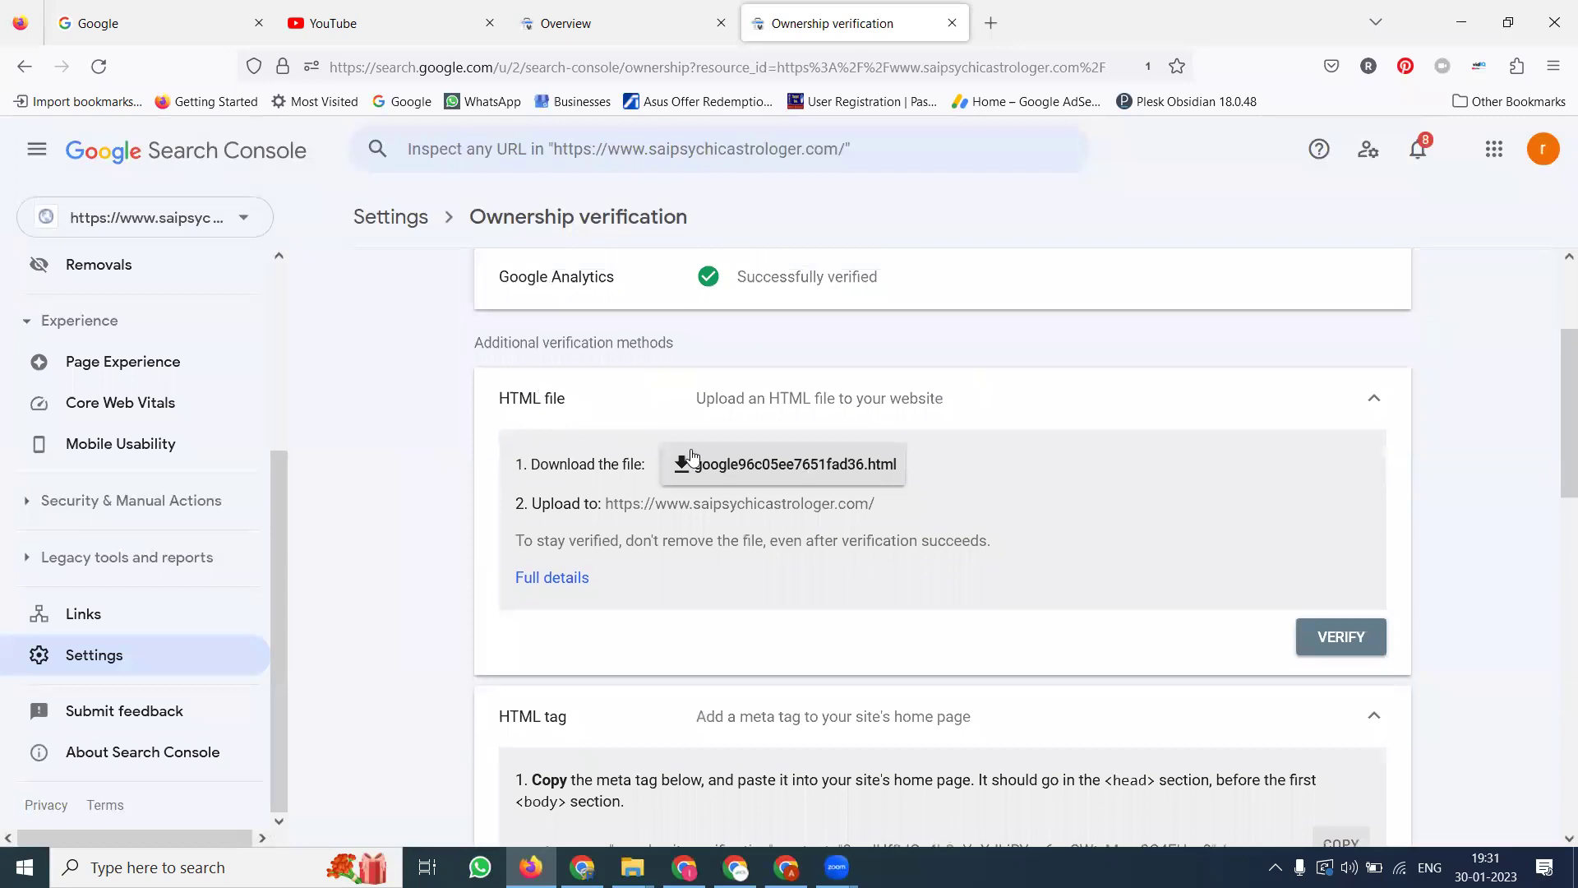
left_click(727, 468)
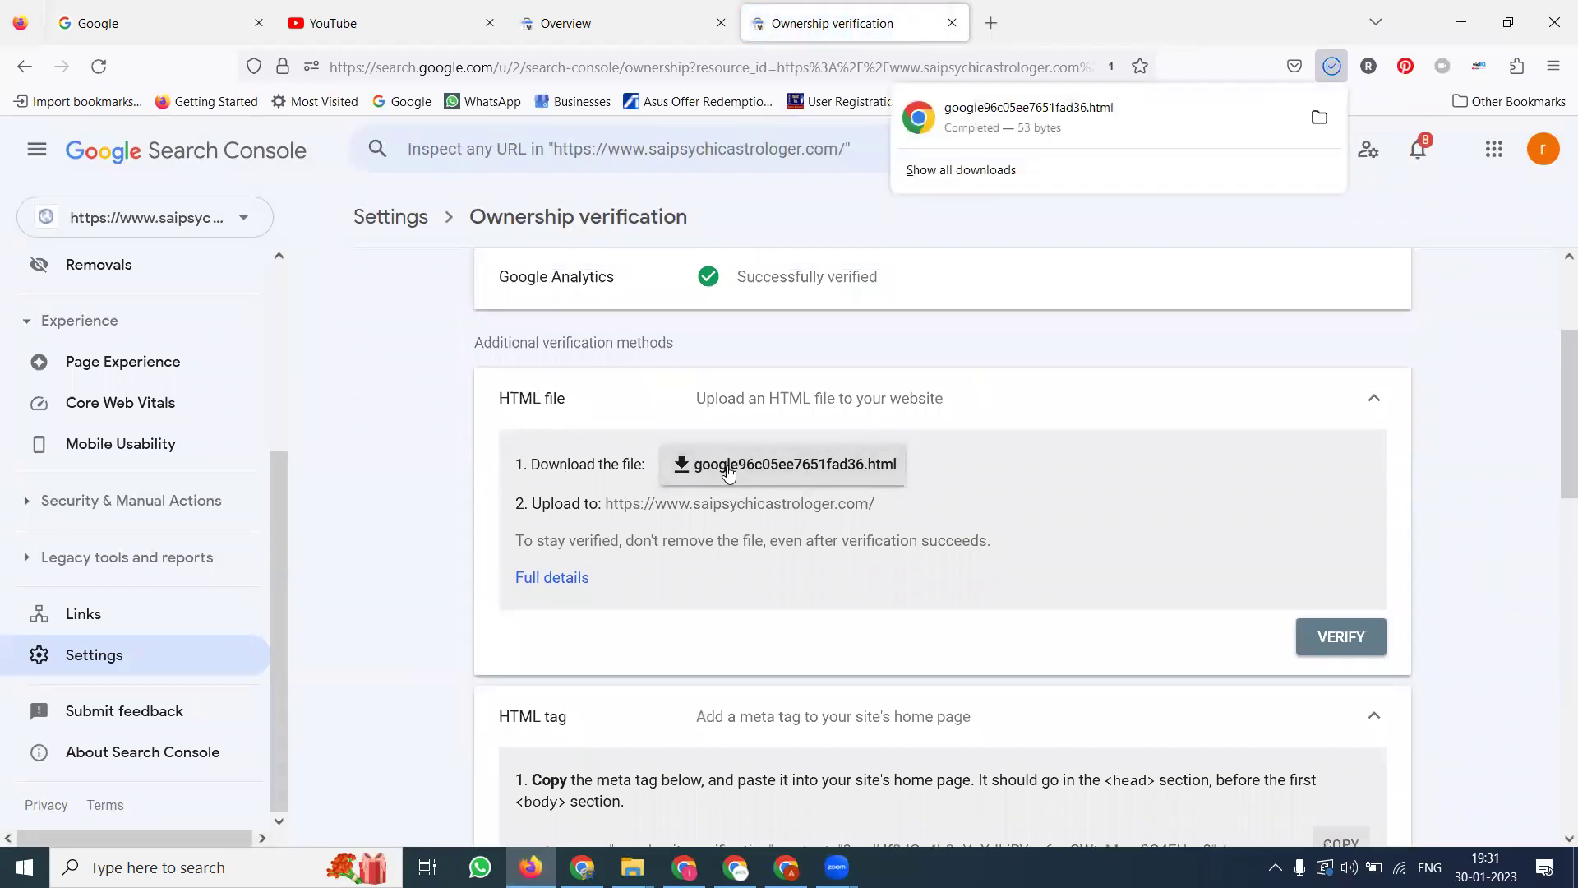
Step: Switch to cPanel in Chrome and open the public_html folder in File Manager
left_click(583, 867)
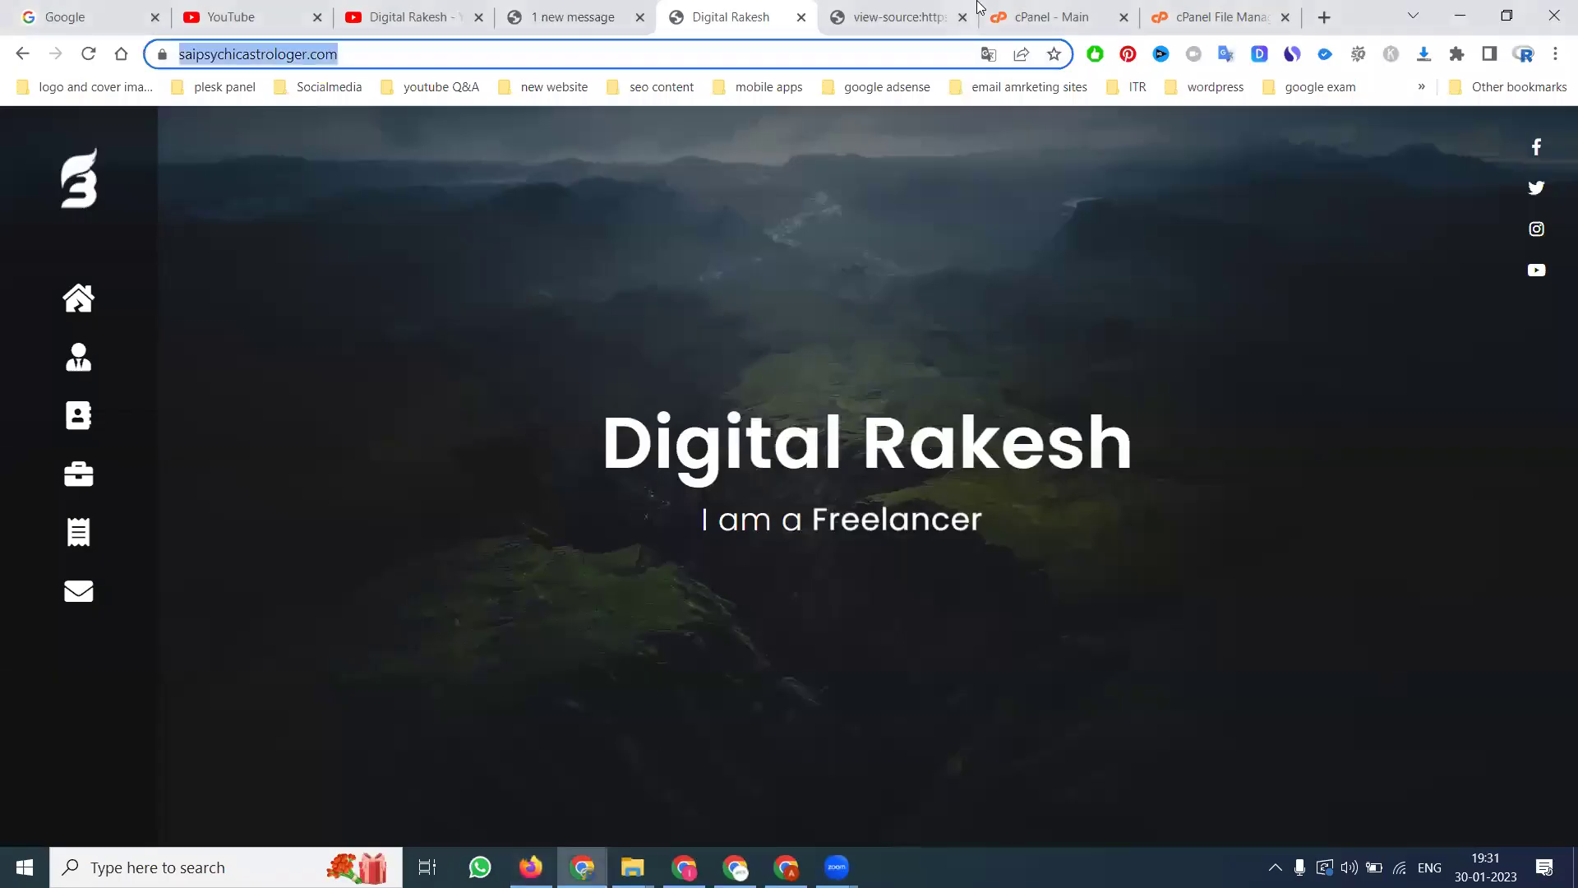
left_click(1040, 17)
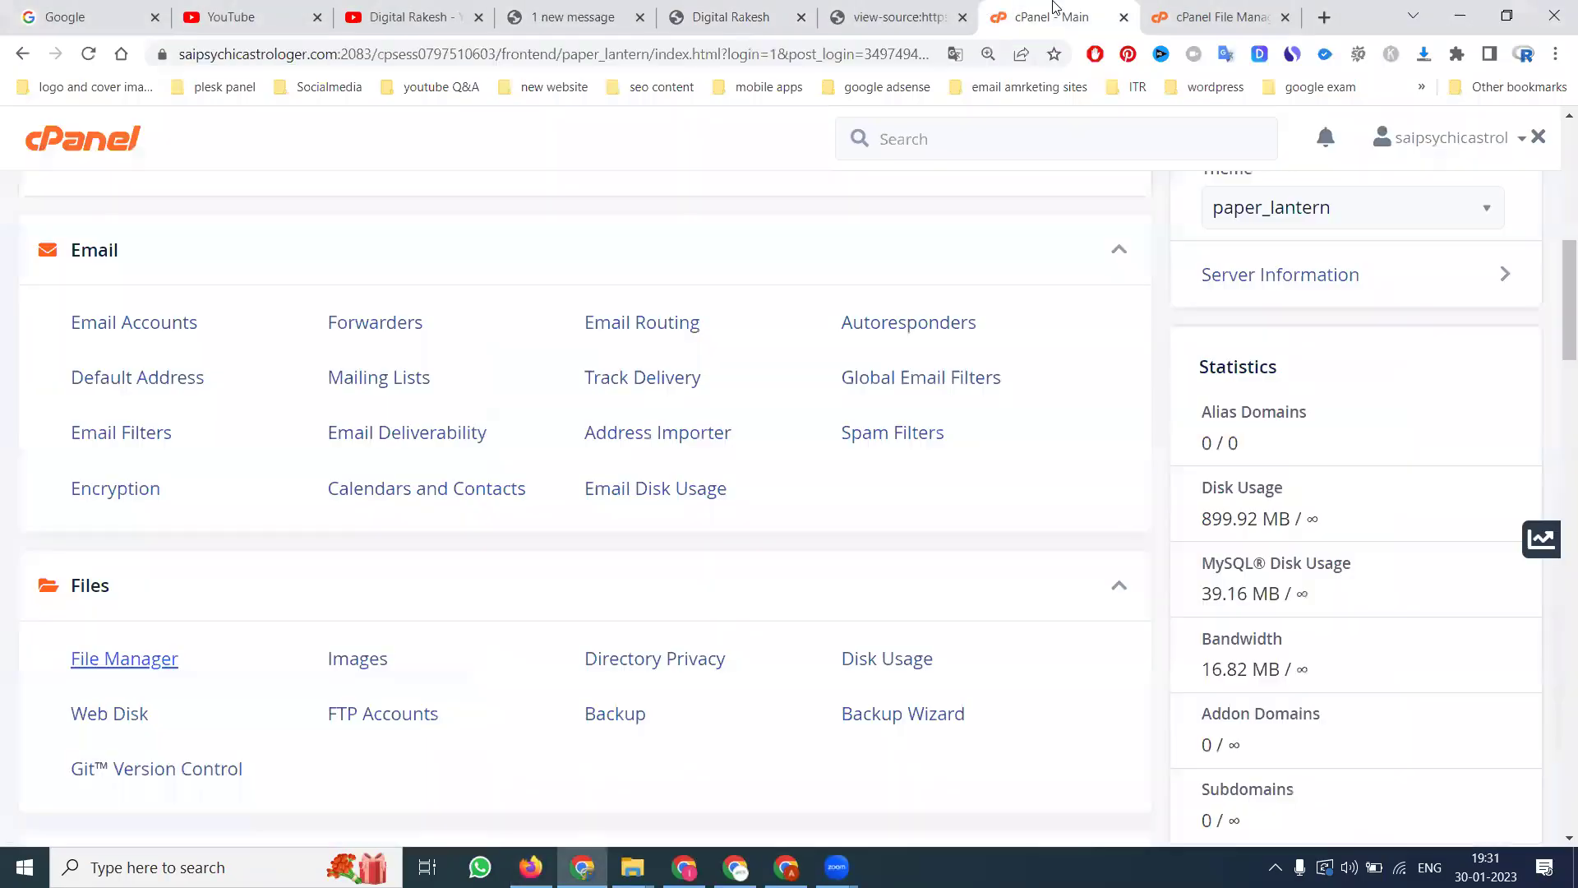
left_click(153, 658)
scroll(557, 436, "down", 9)
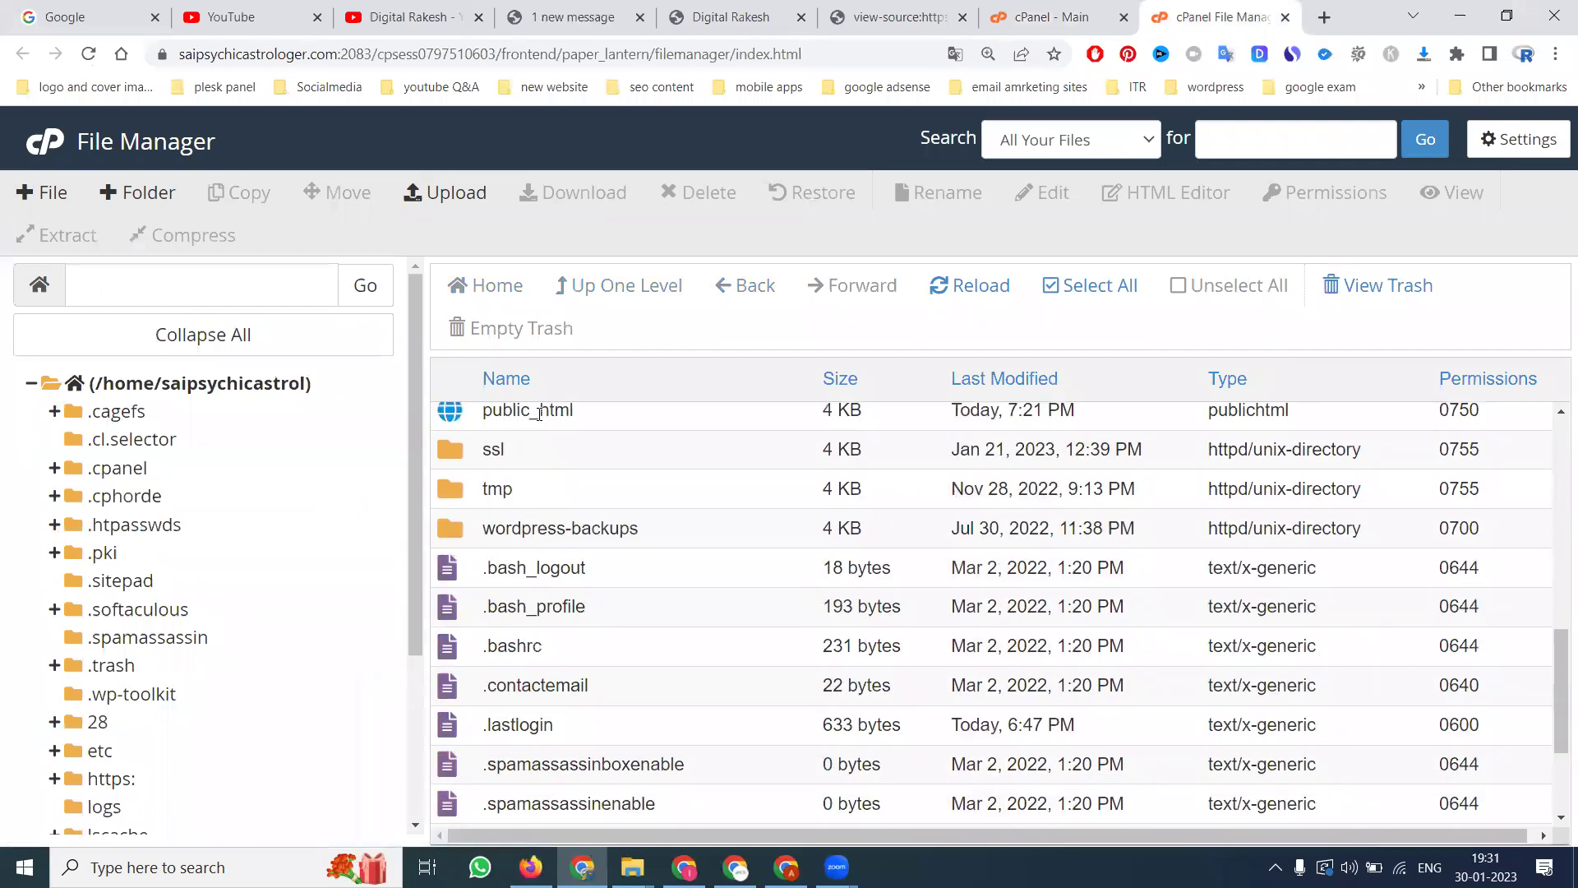
scroll(234, 629, "down", 3)
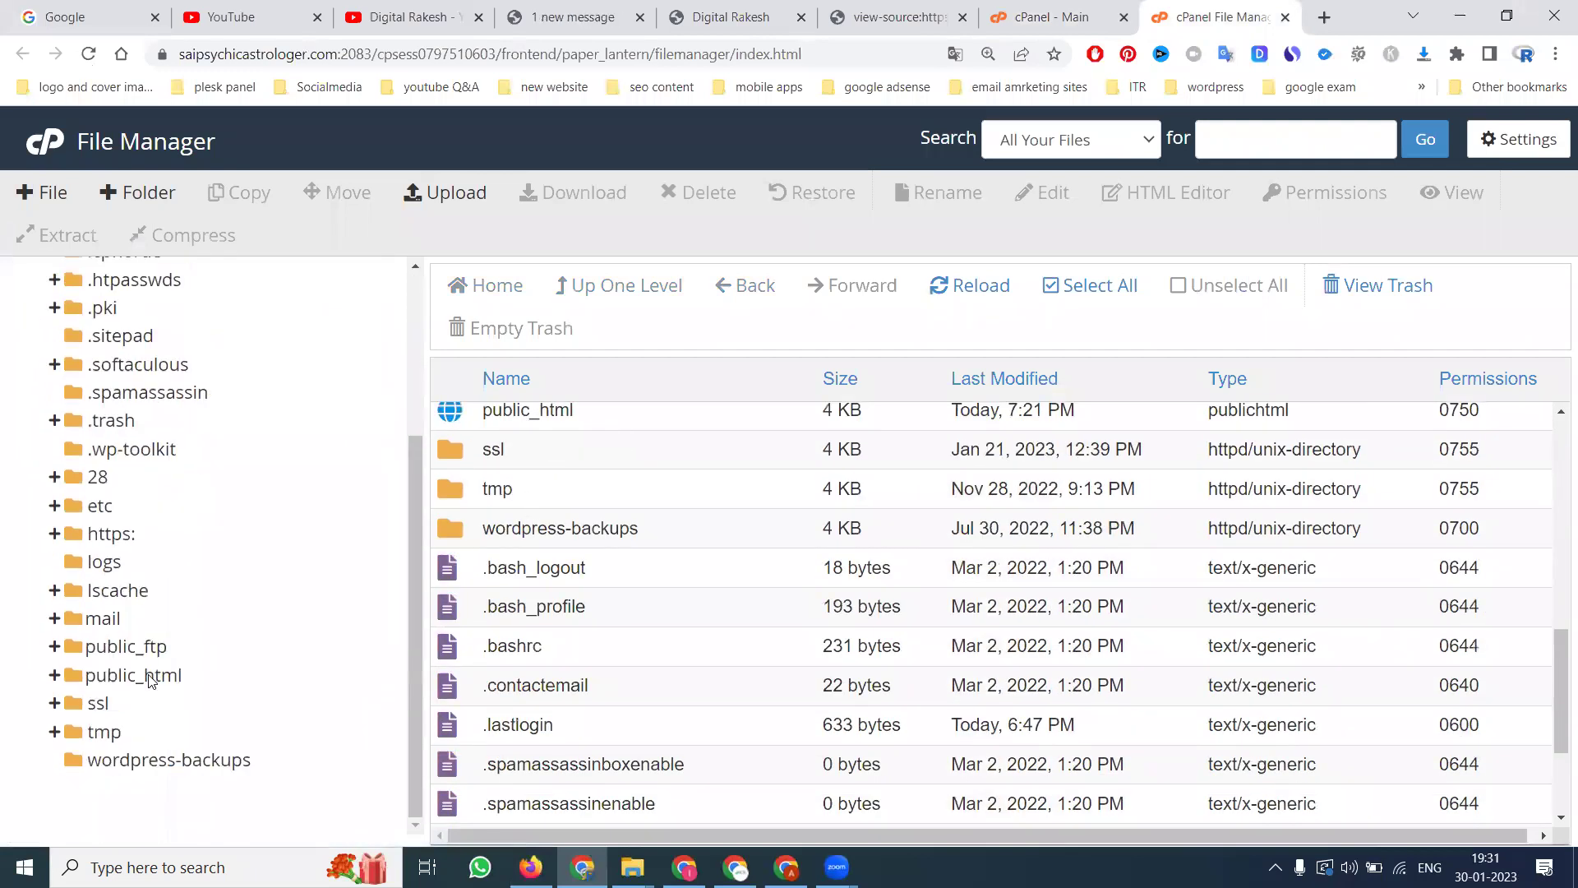
left_click(150, 677)
Step: Upload the newly downloaded Google HTML verification file from Downloads to public_html
left_click(445, 193)
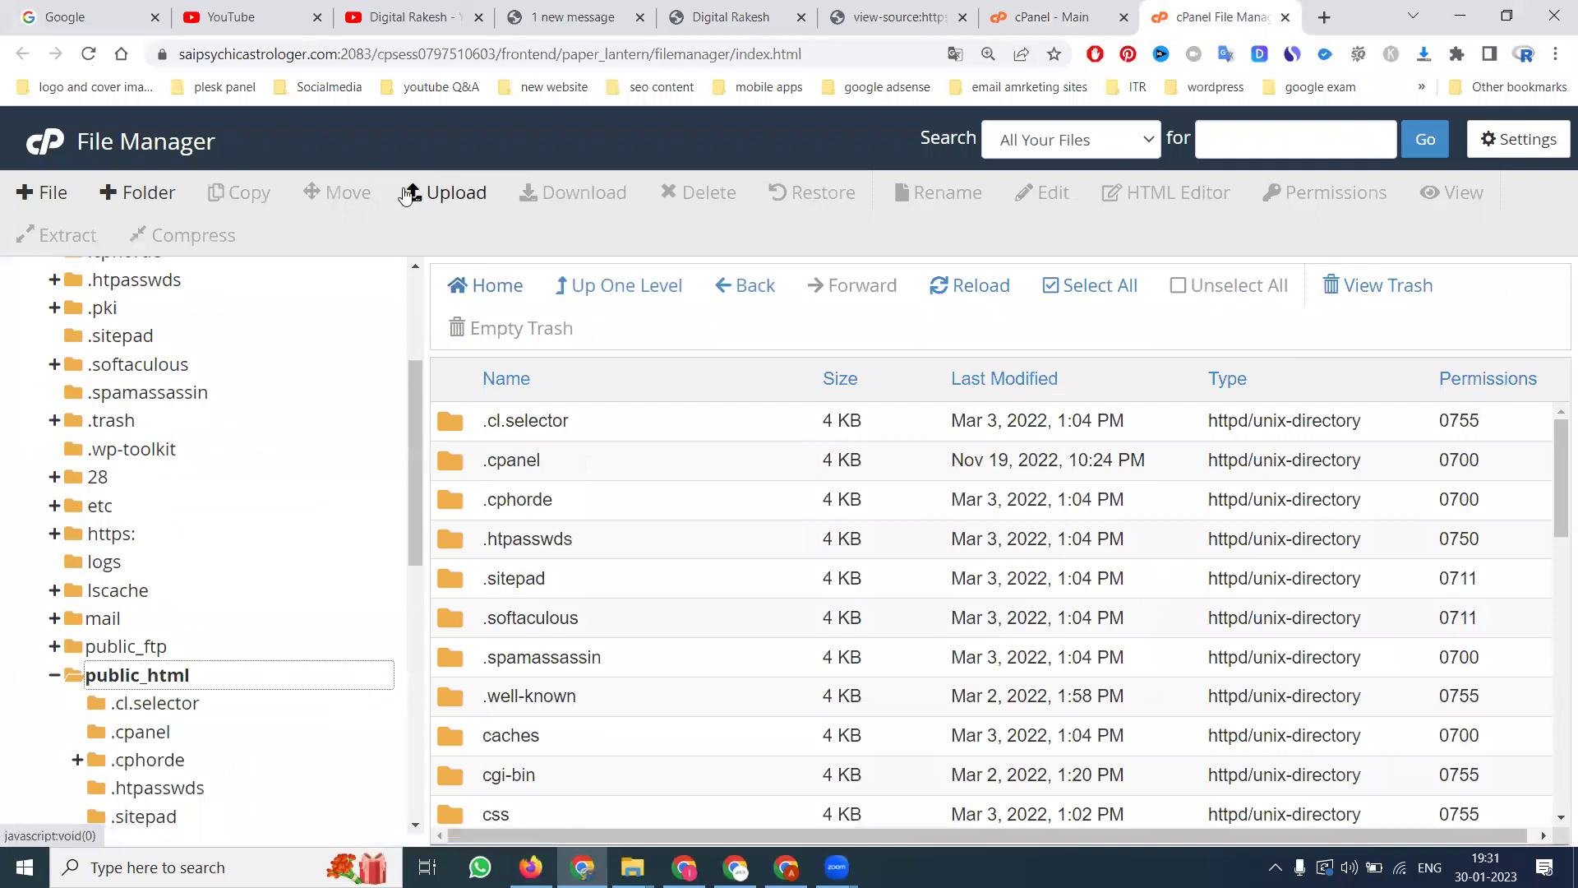
left_click(806, 540)
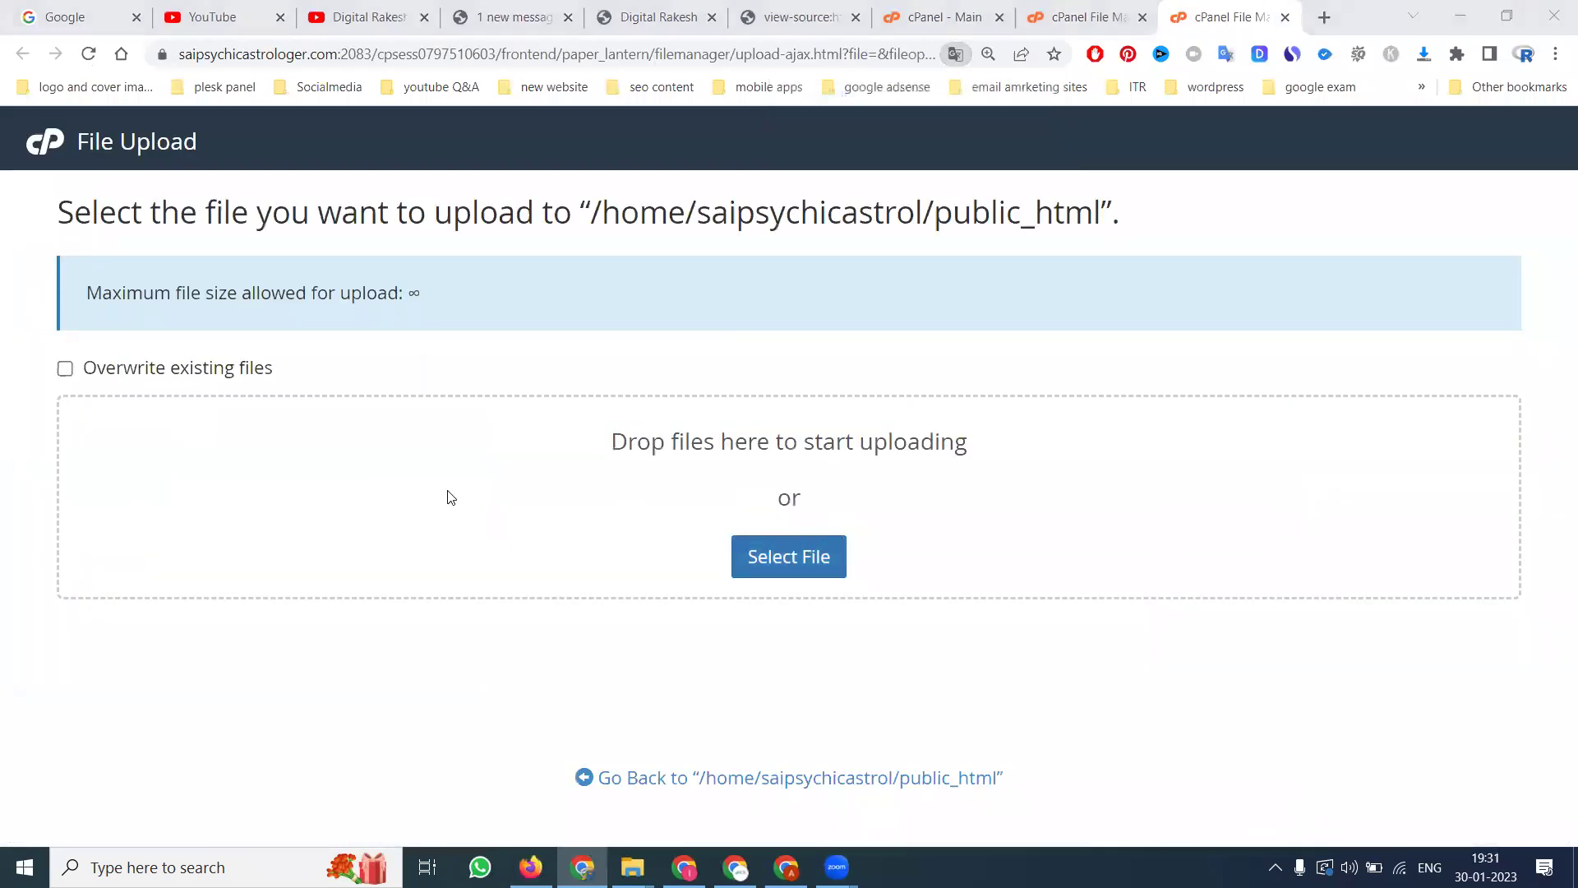
scroll(294, 422, "down", 10)
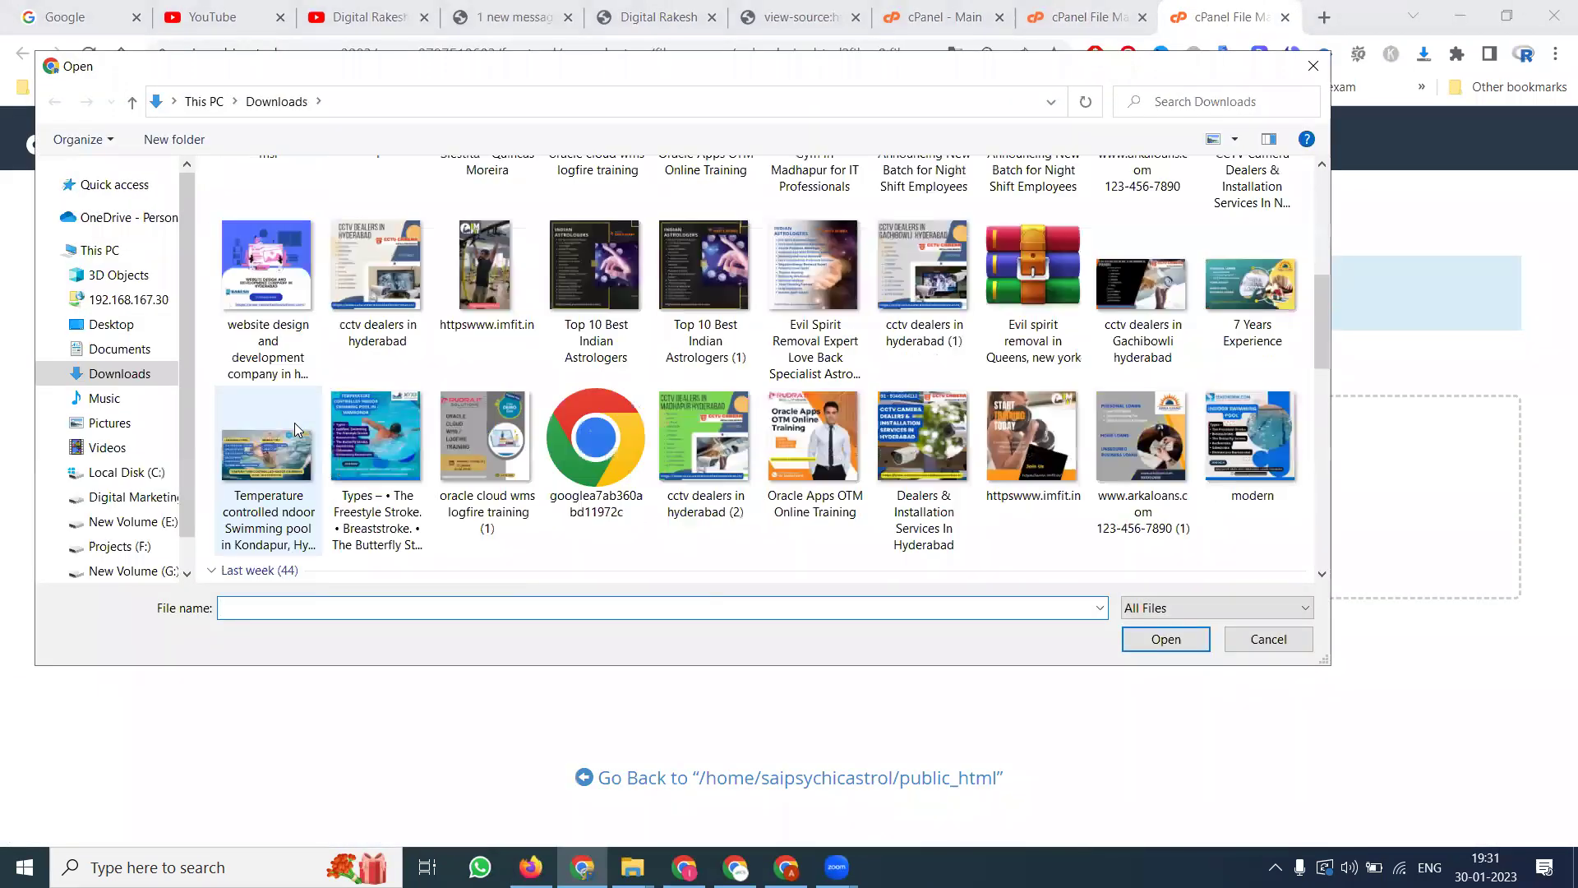
scroll(295, 423, "down", 5)
double_click(341, 516)
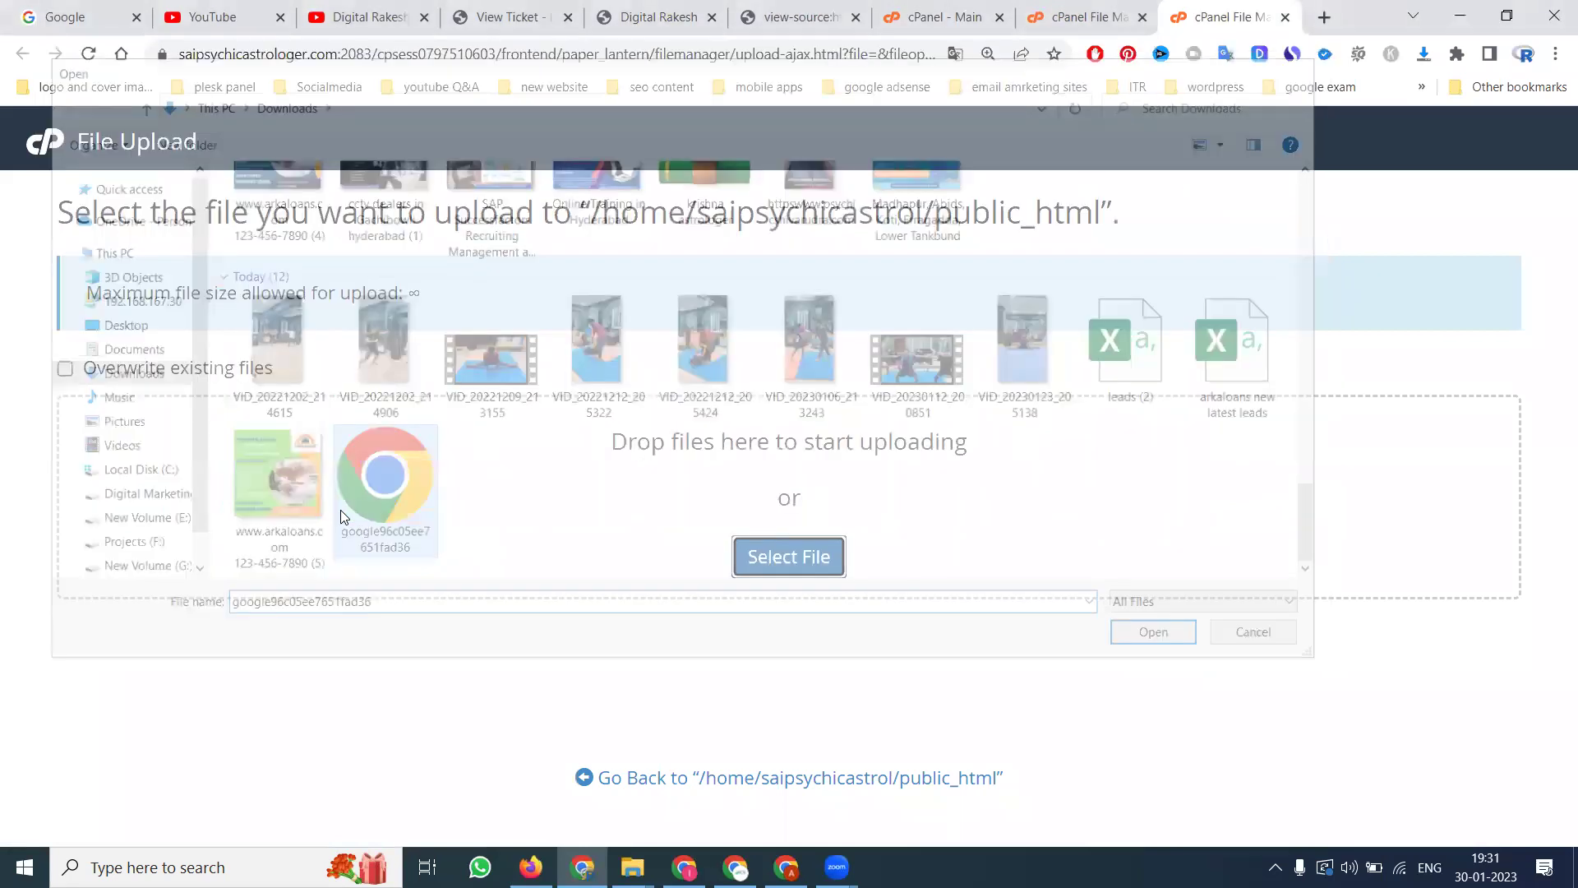
Step: Switch to Search Console in Firefox and verify ownership with the uploaded HTML file
key("alt+Tab")
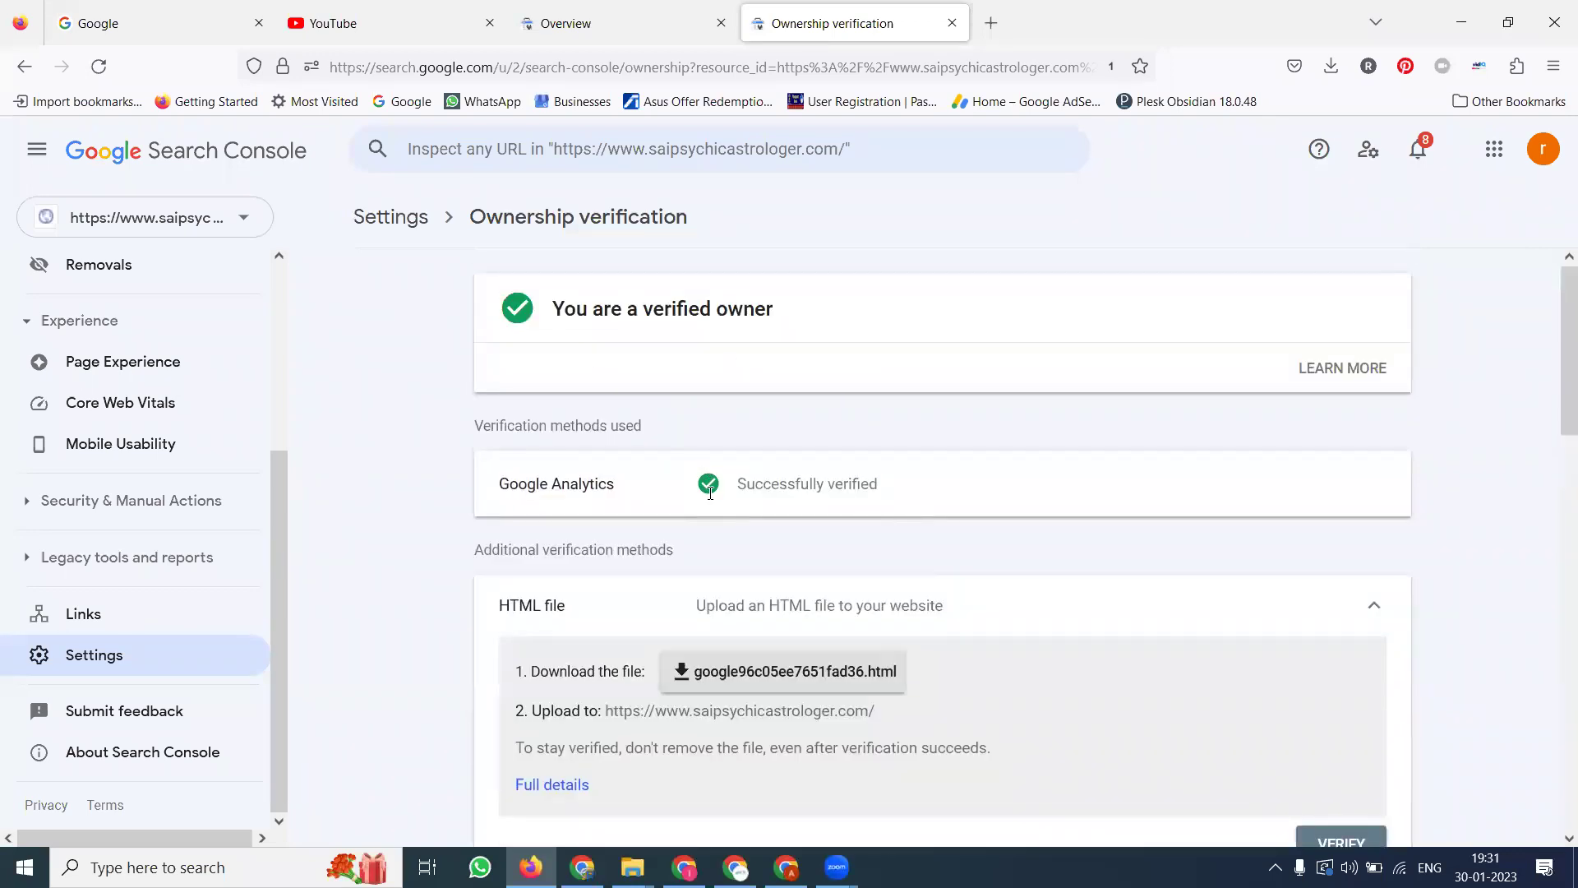
scroll(708, 493, "down", 5)
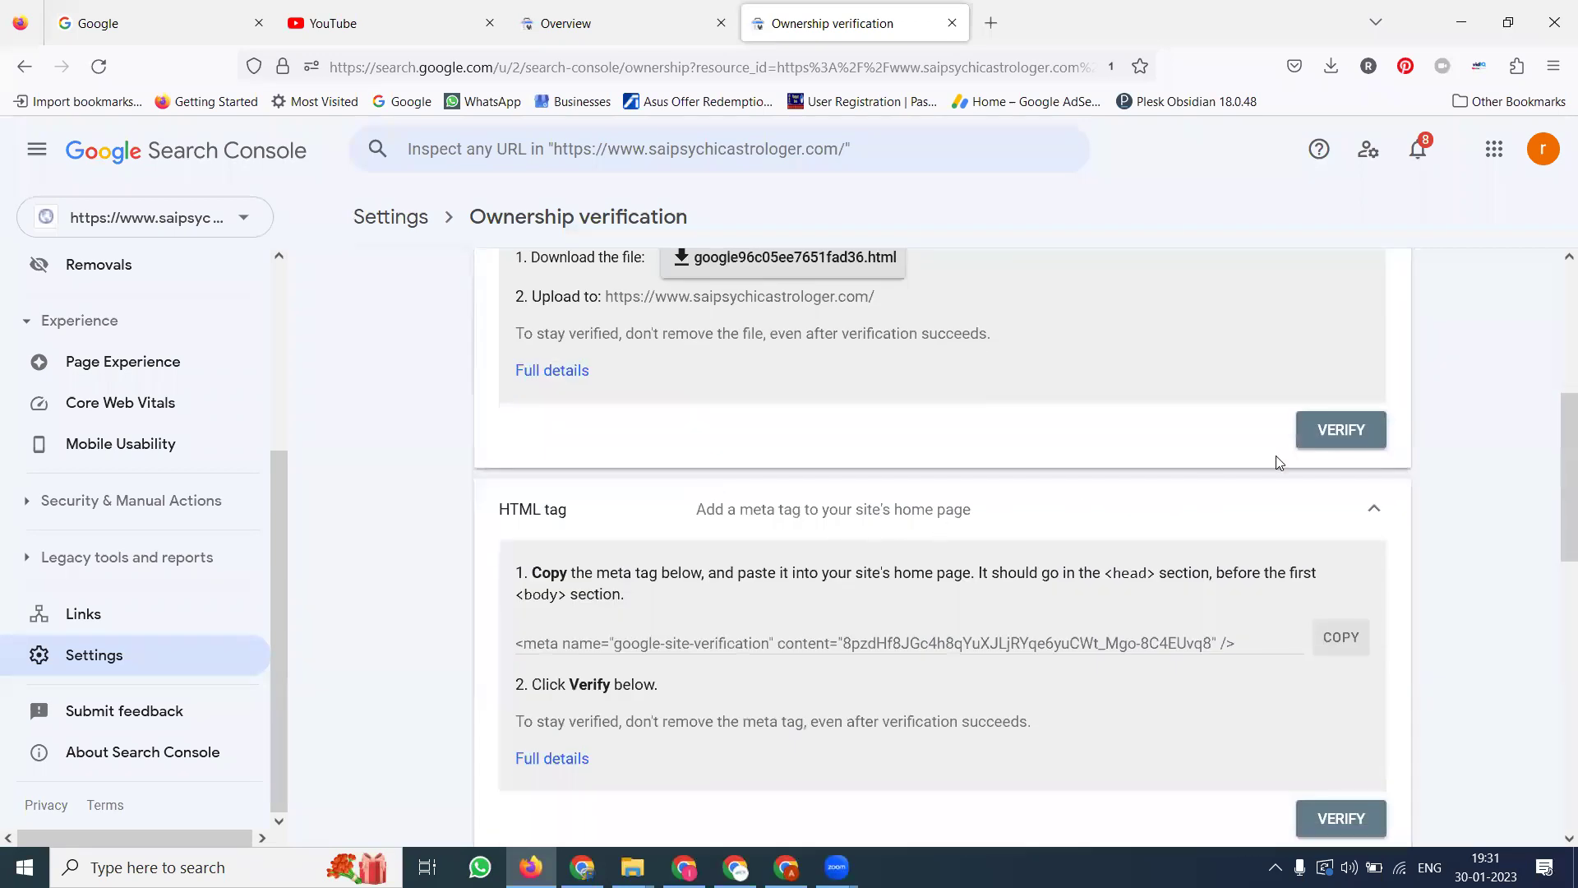
left_click(1316, 442)
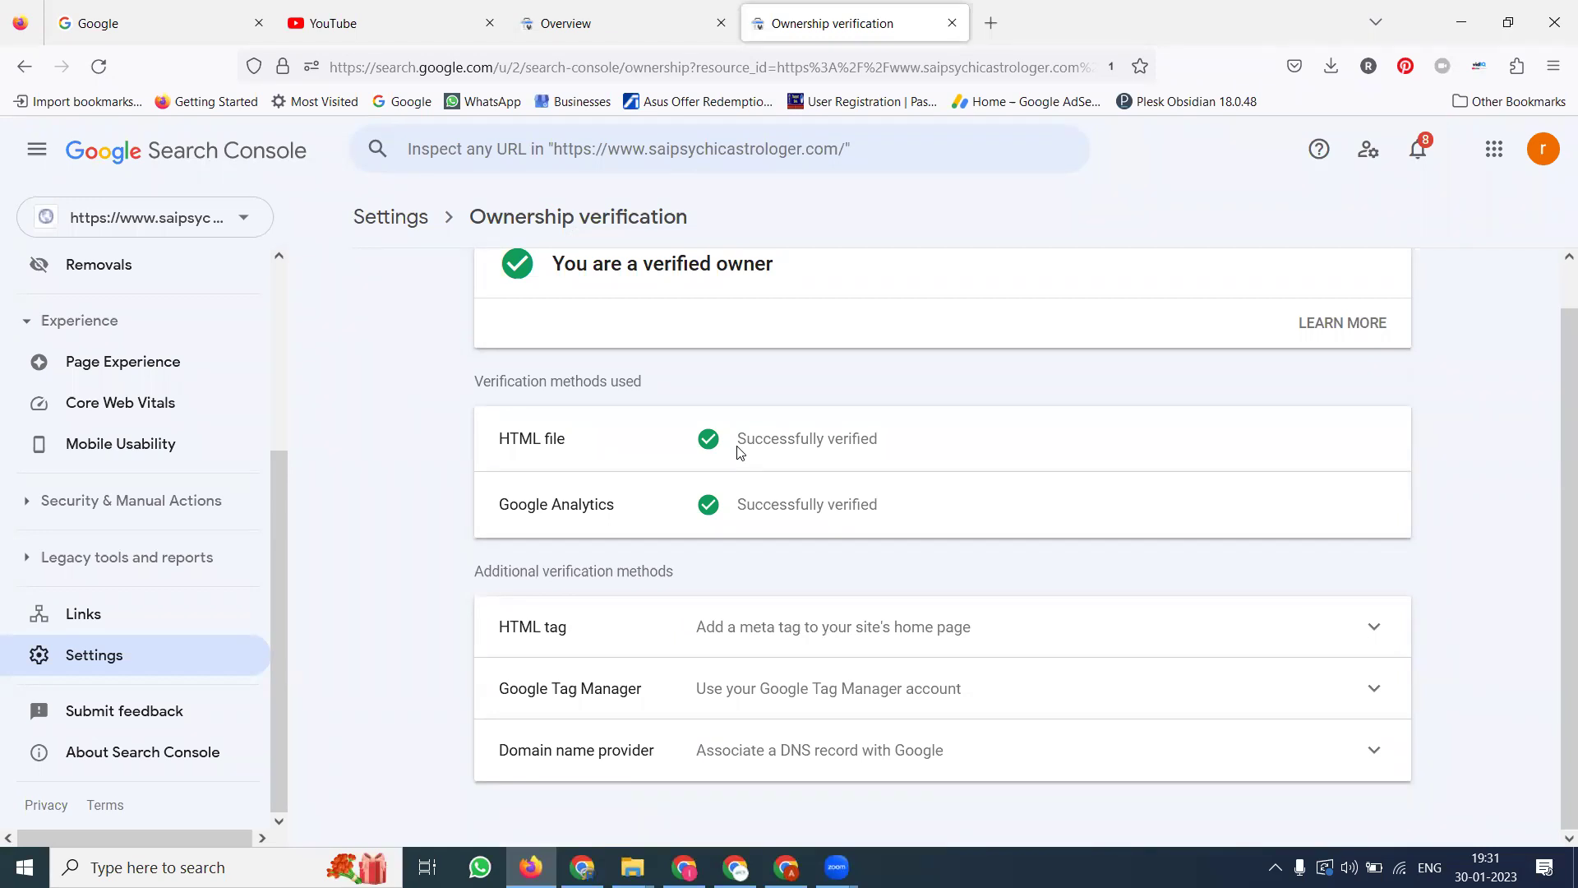
Step: Expand the HTML tag verification method and copy its google-site-verification meta tag
left_click(621, 628)
scroll(620, 510, "down", 3)
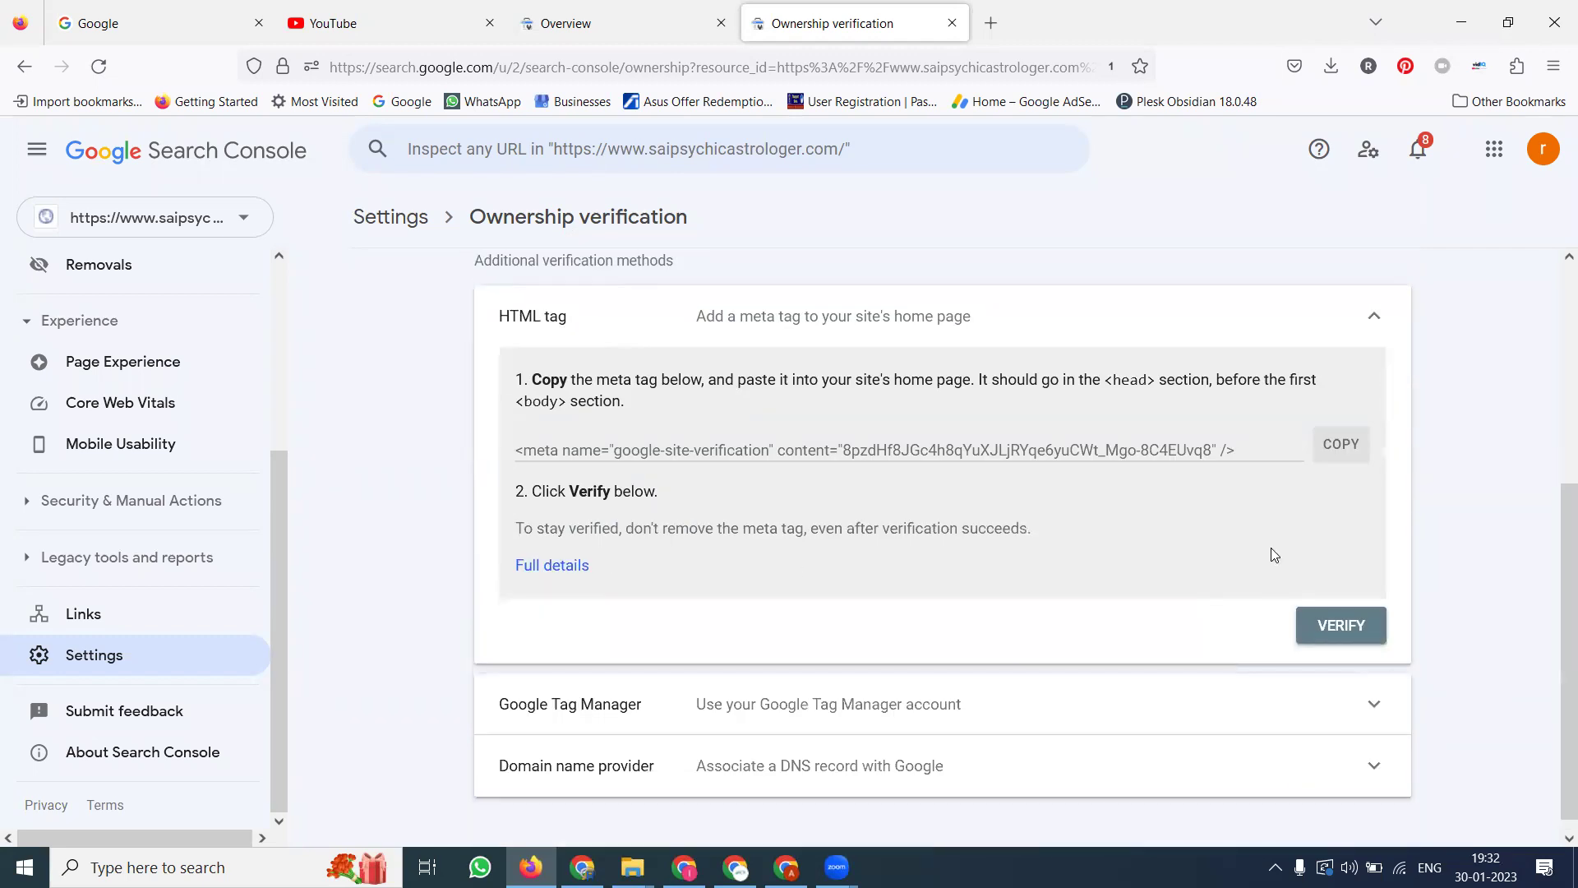
left_click(1340, 448)
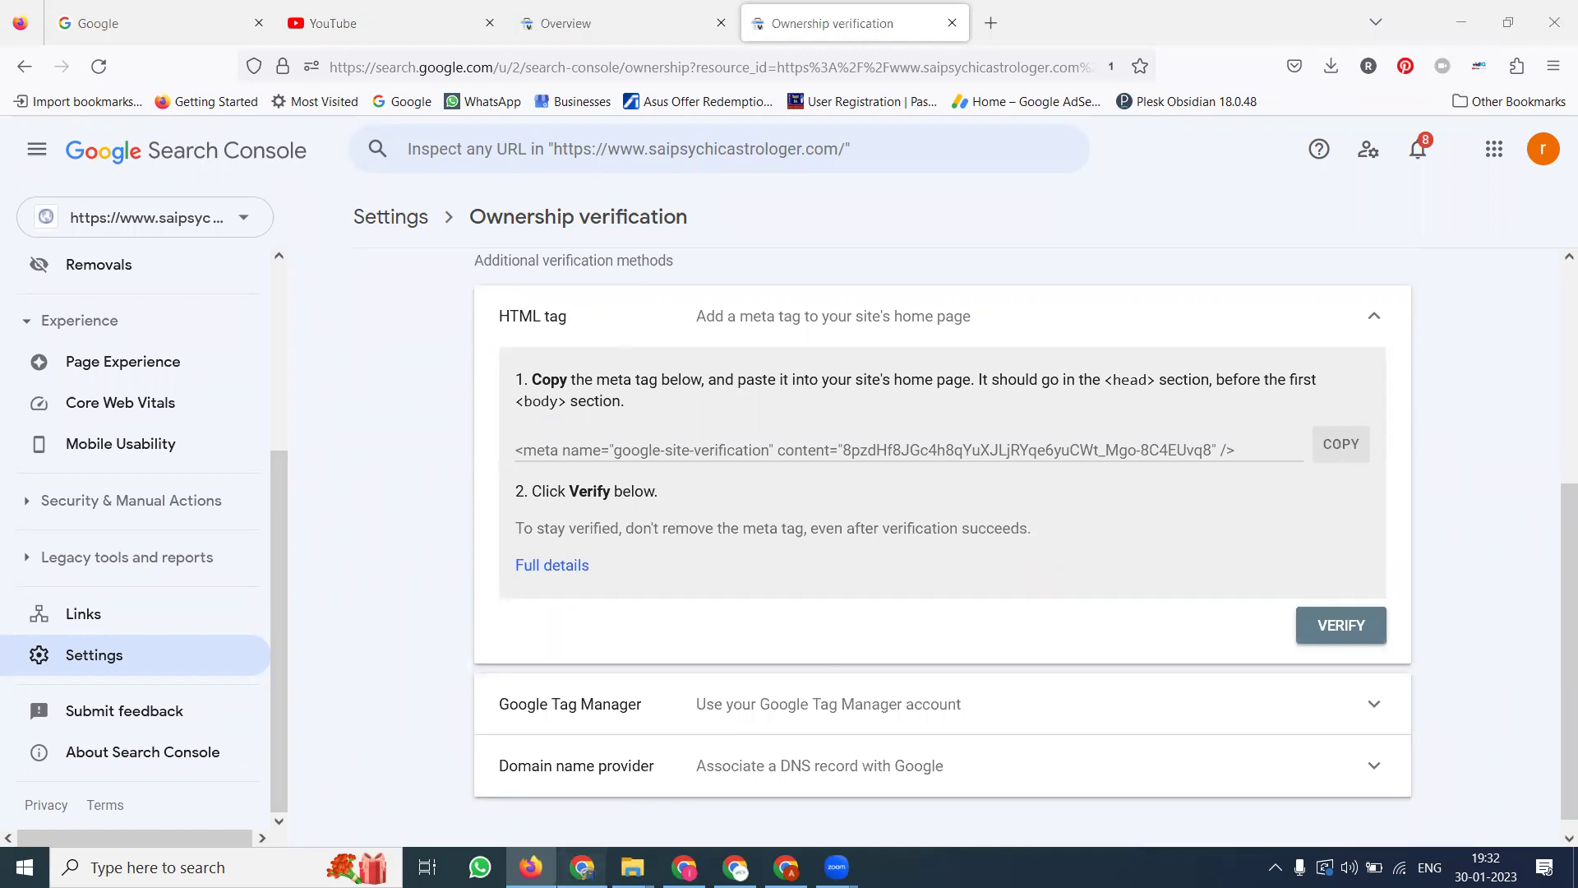
Step: Switch to cPanel in Chrome, reopen File Manager and open the public_html folder
left_click(583, 867)
left_click(1102, 17)
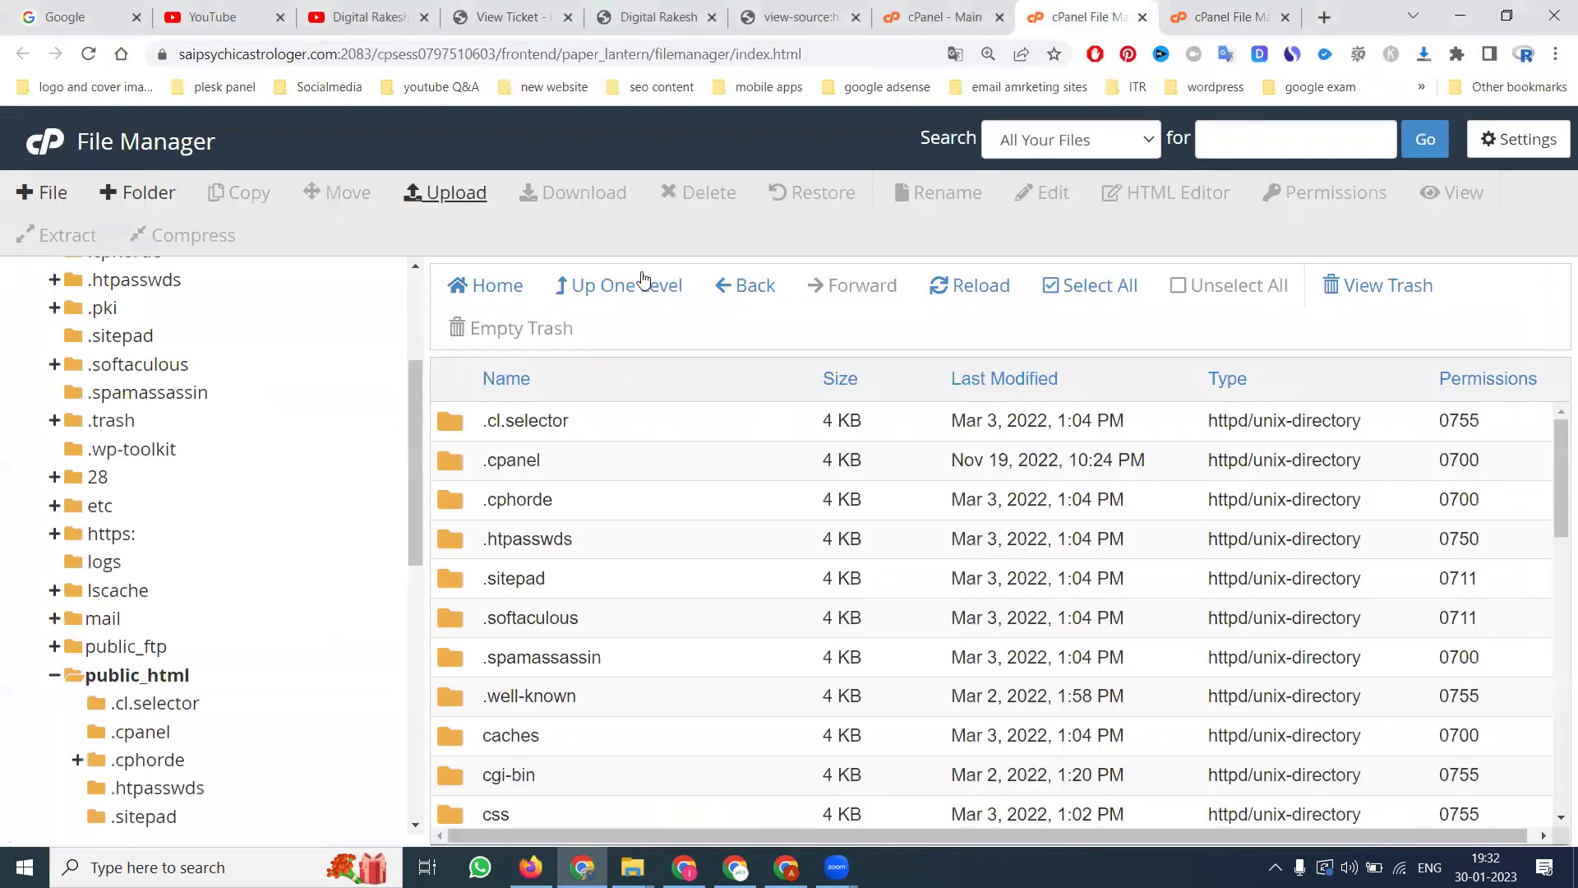
left_click(945, 17)
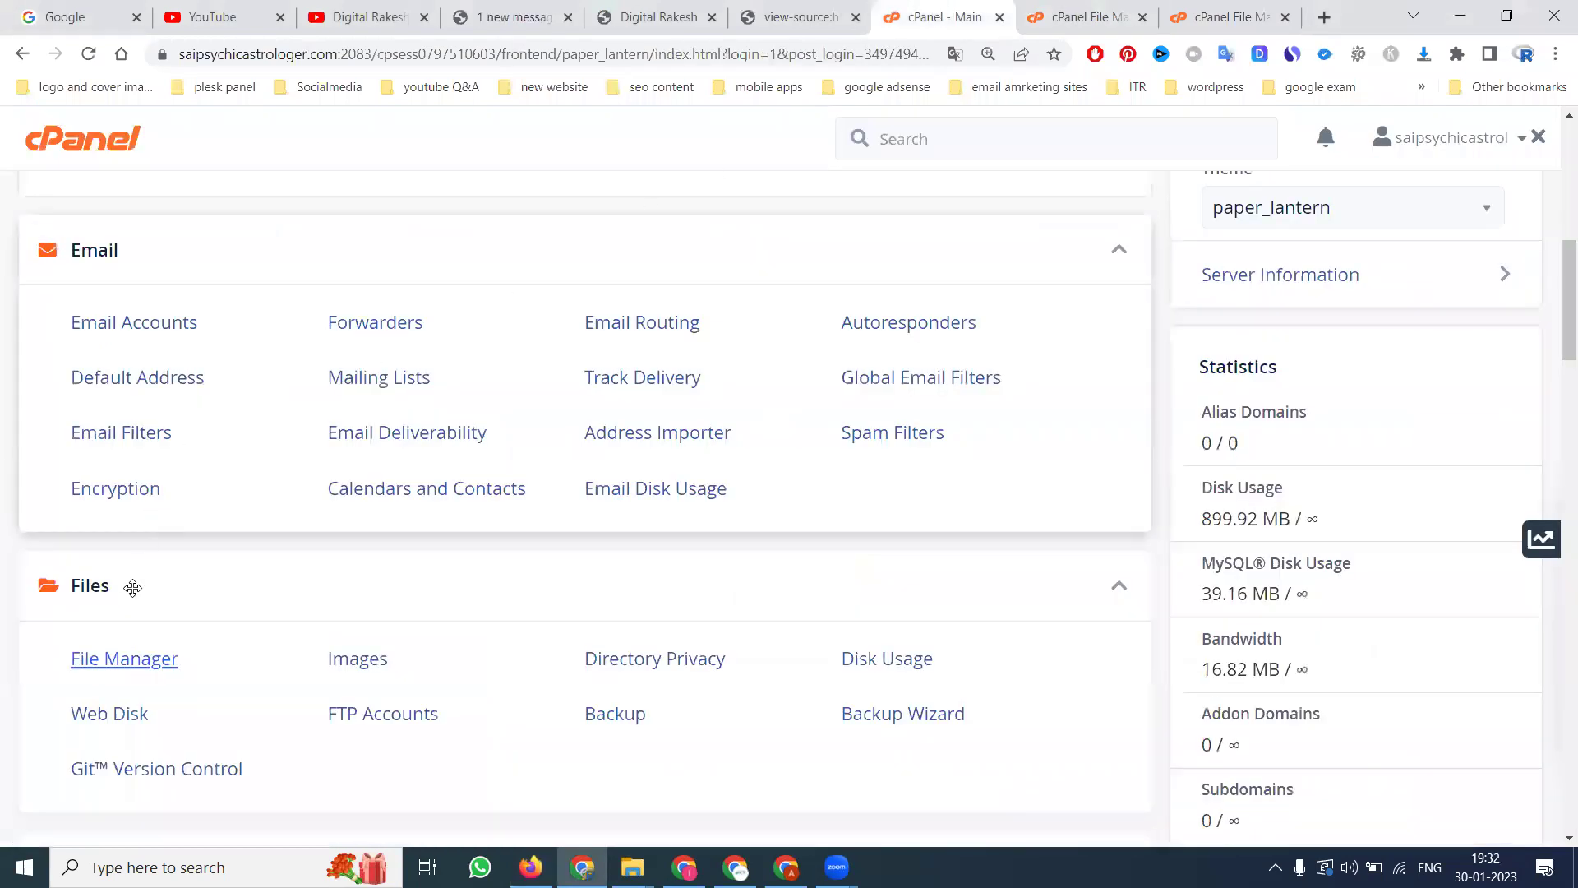
left_click(119, 661)
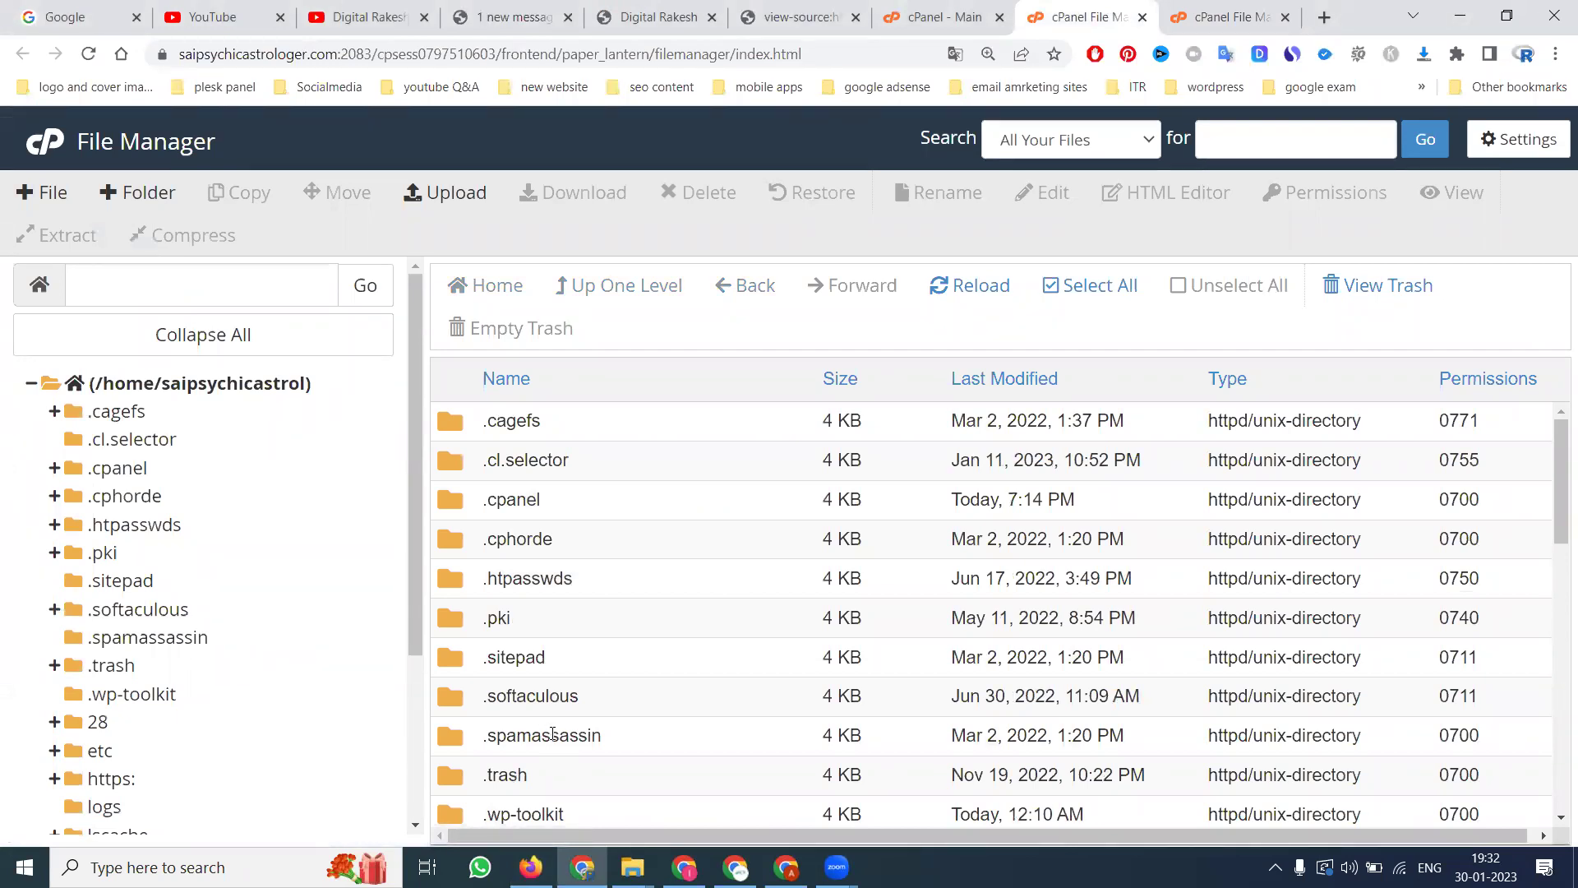
scroll(547, 738, "down", 3)
scroll(500, 618, "down", 3)
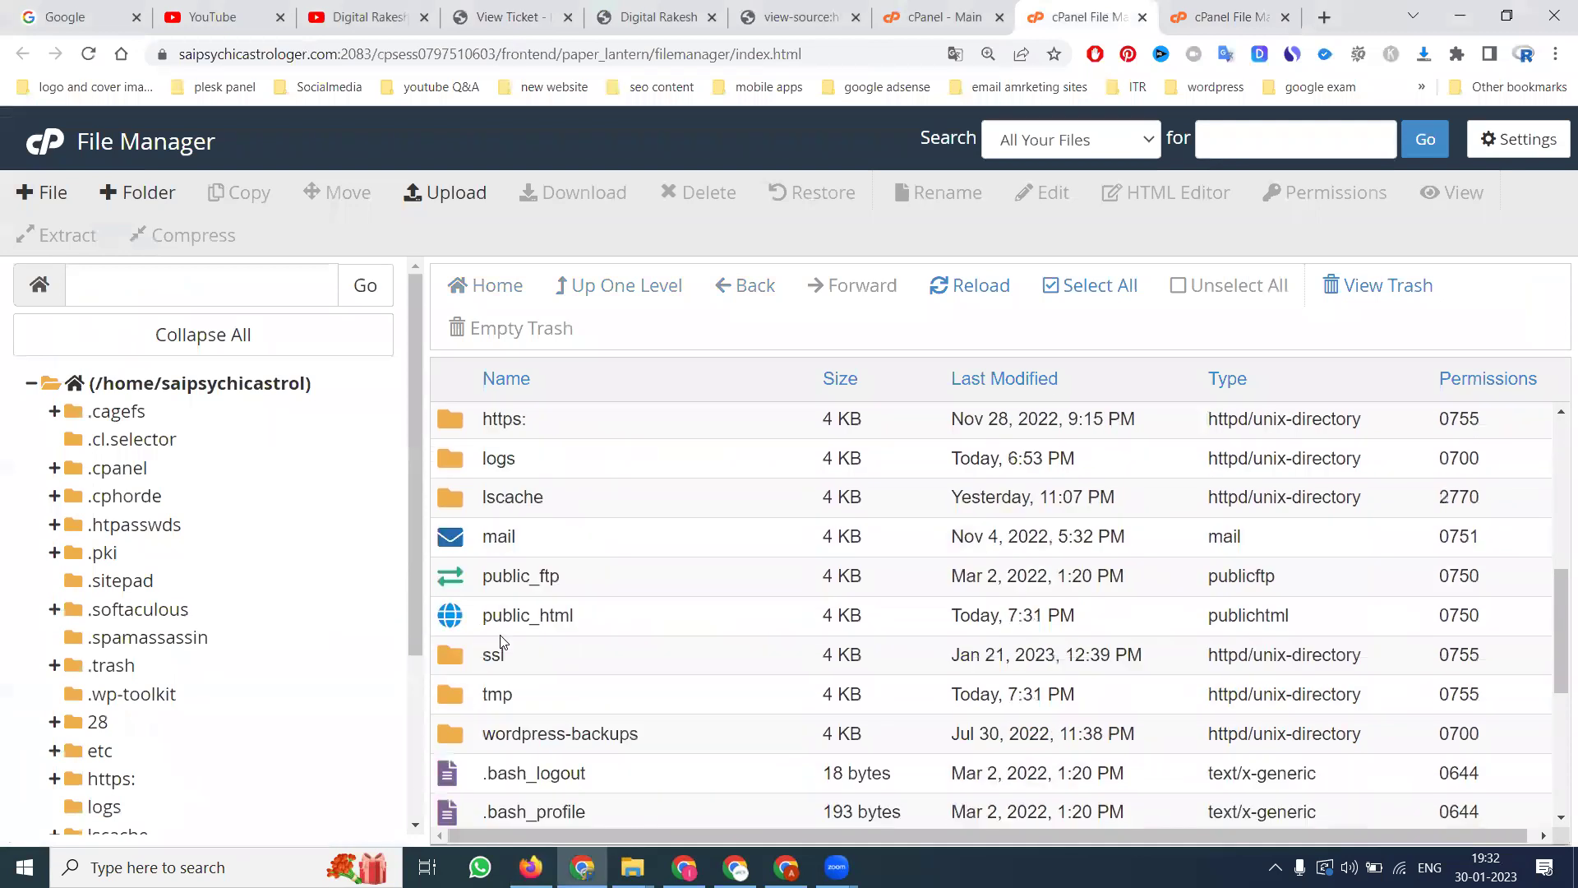
double_click(627, 624)
Step: Open the index.html file of public_html in the code editor
scroll(638, 526, "down", 10)
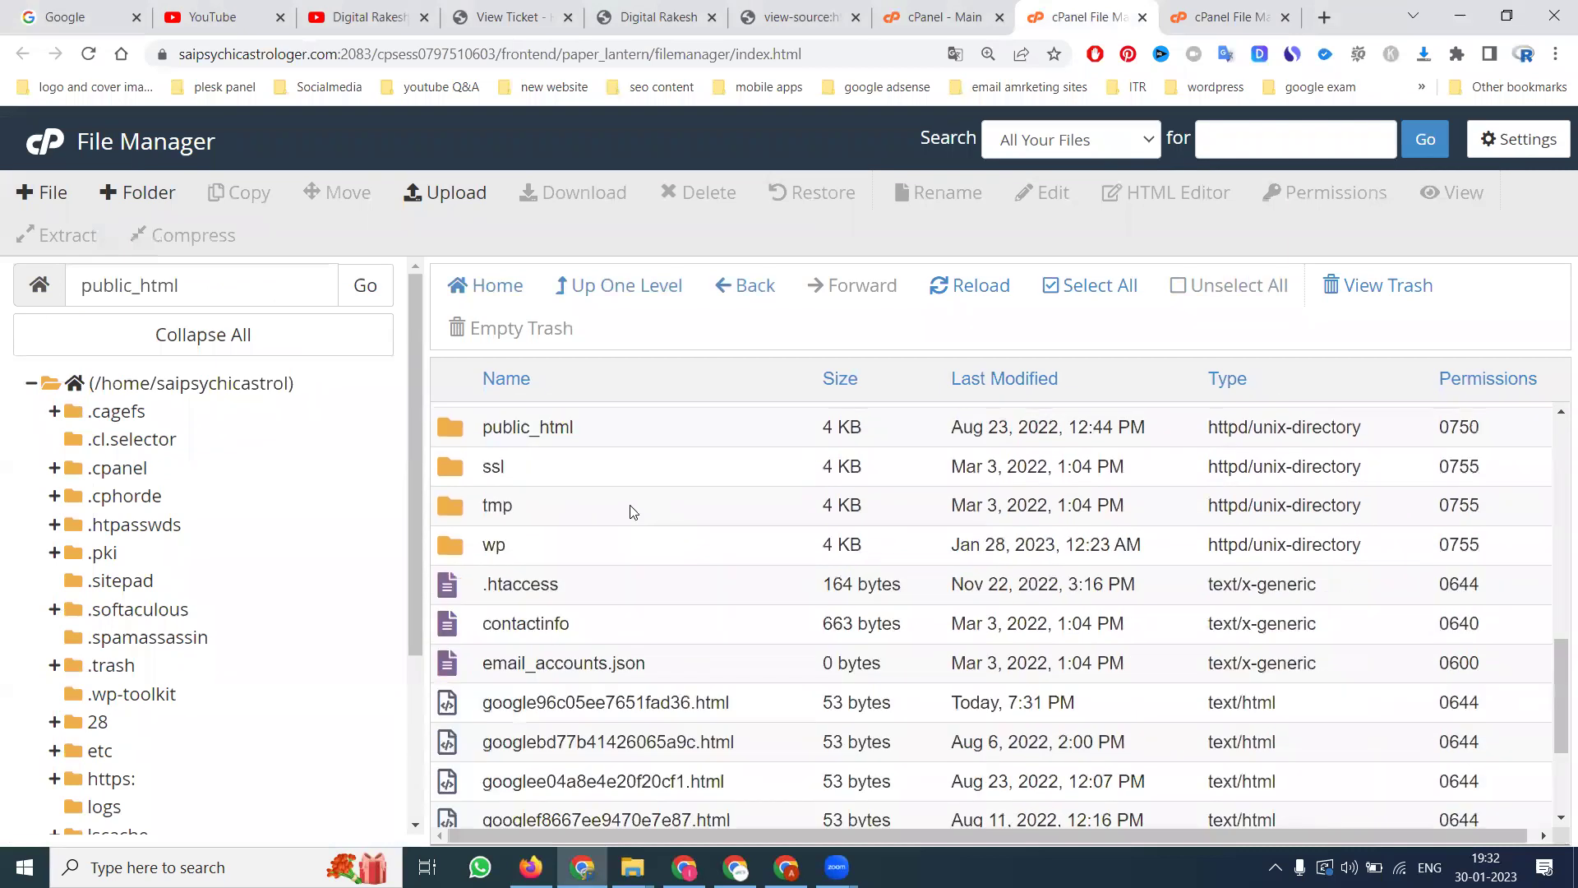
scroll(632, 513, "down", 3)
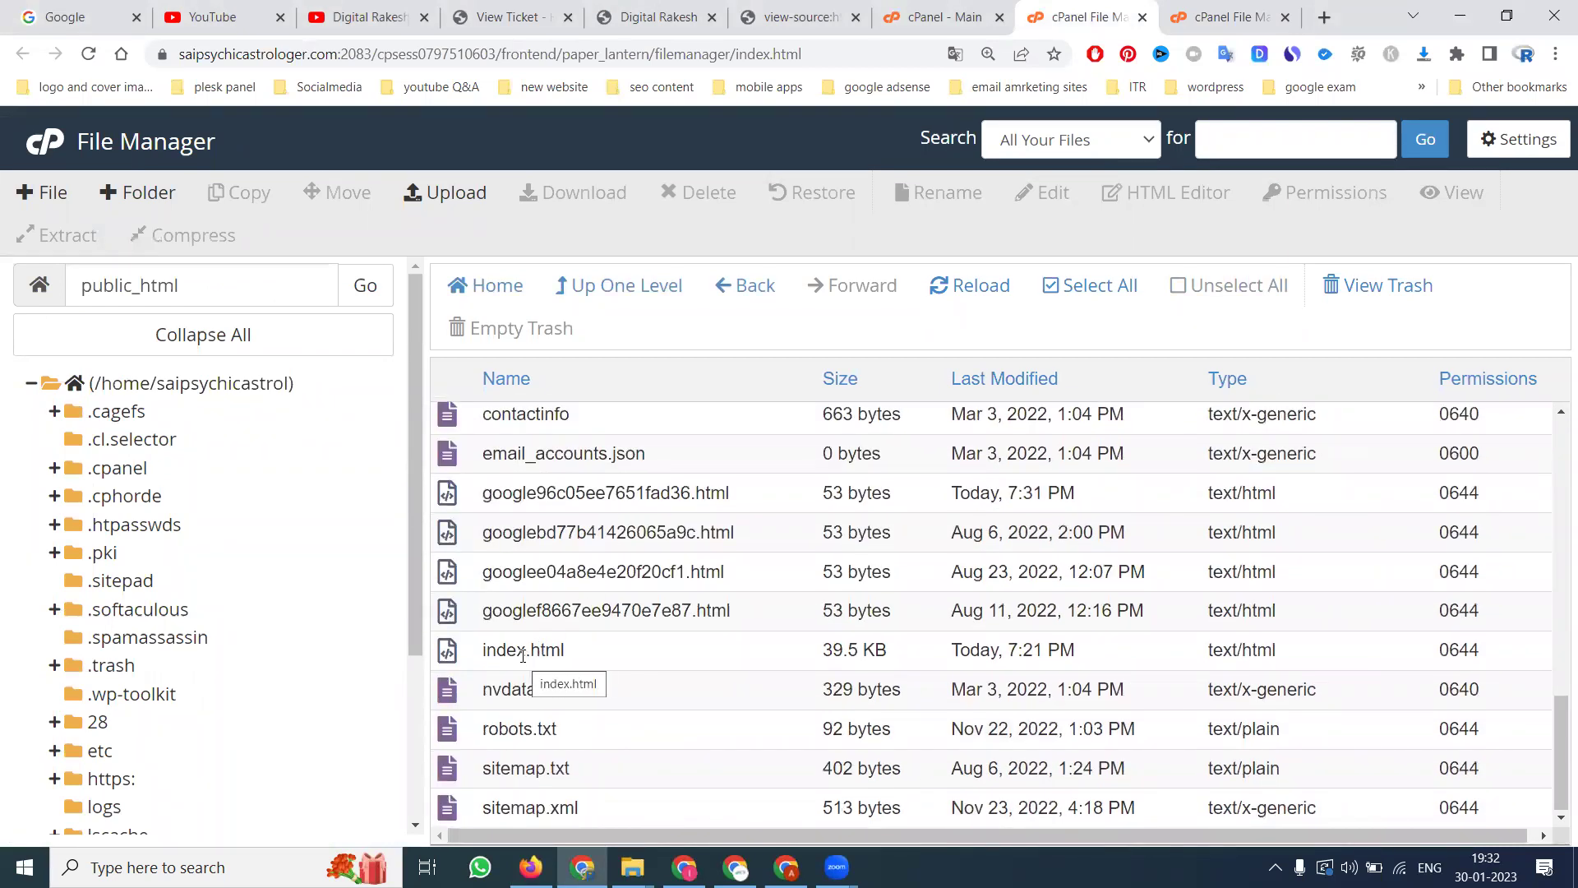
right_click(522, 656)
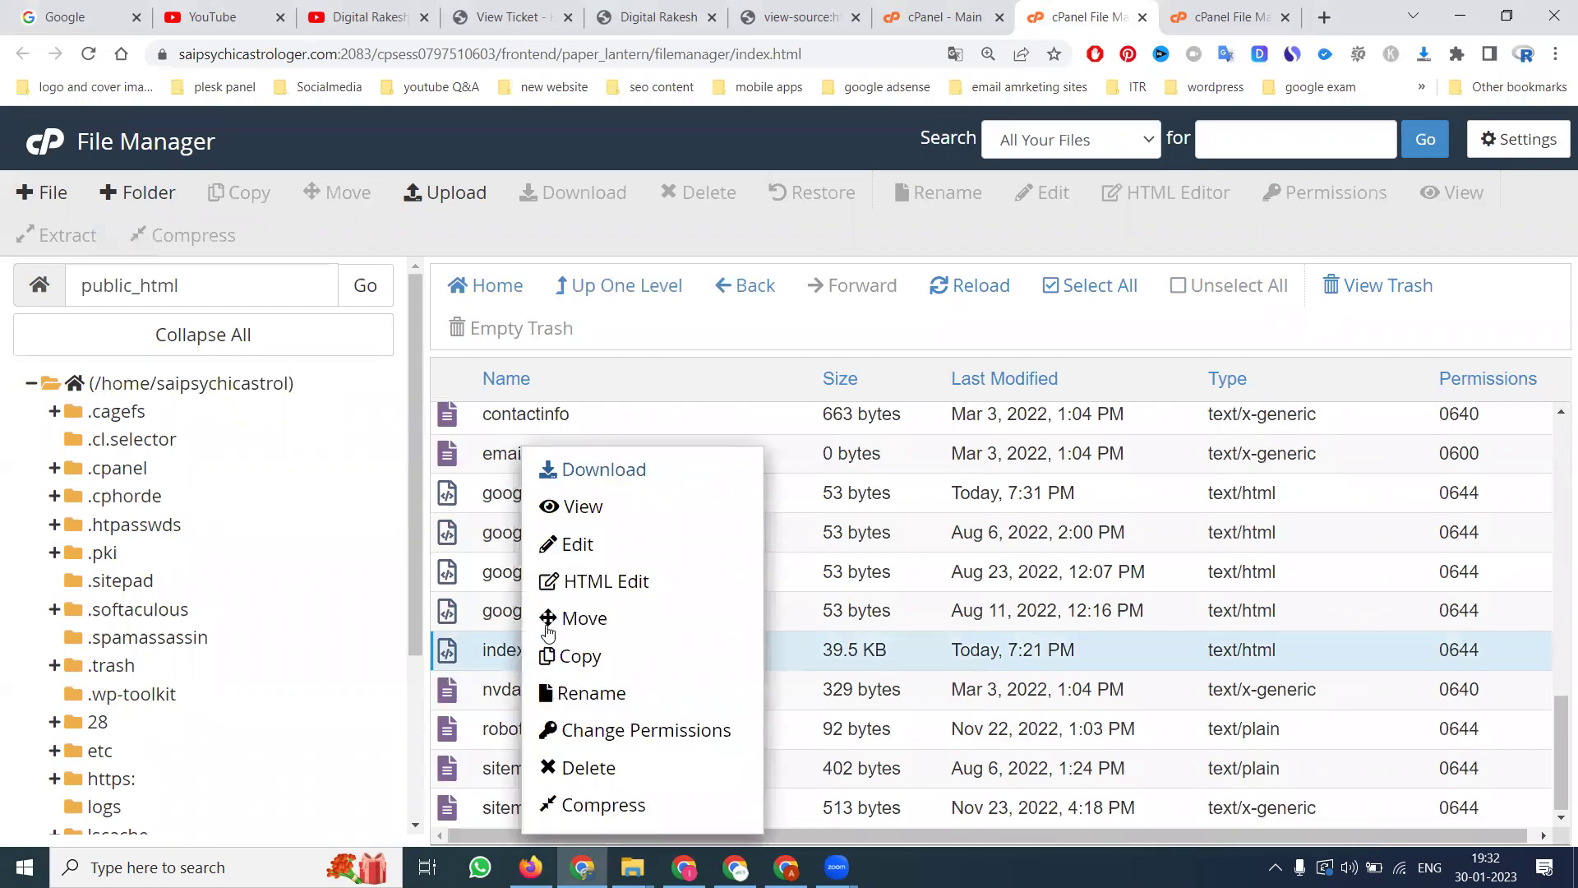
left_click(572, 547)
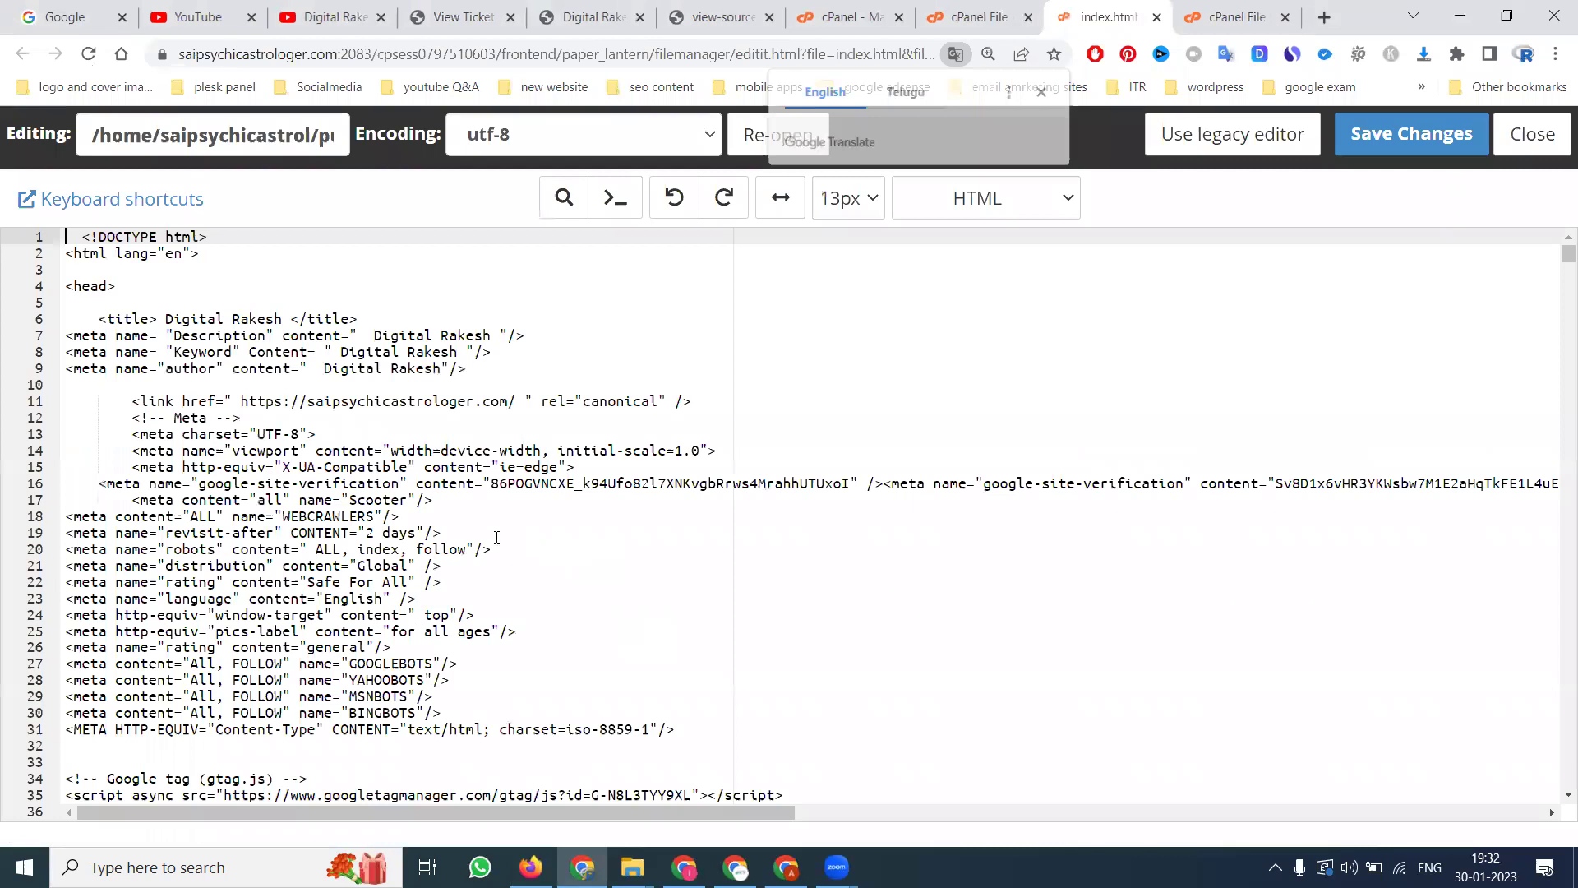
Step: Paste the copied Google verification meta tag on empty line 10 in the head section of index.html and save the file
left_click(133, 391)
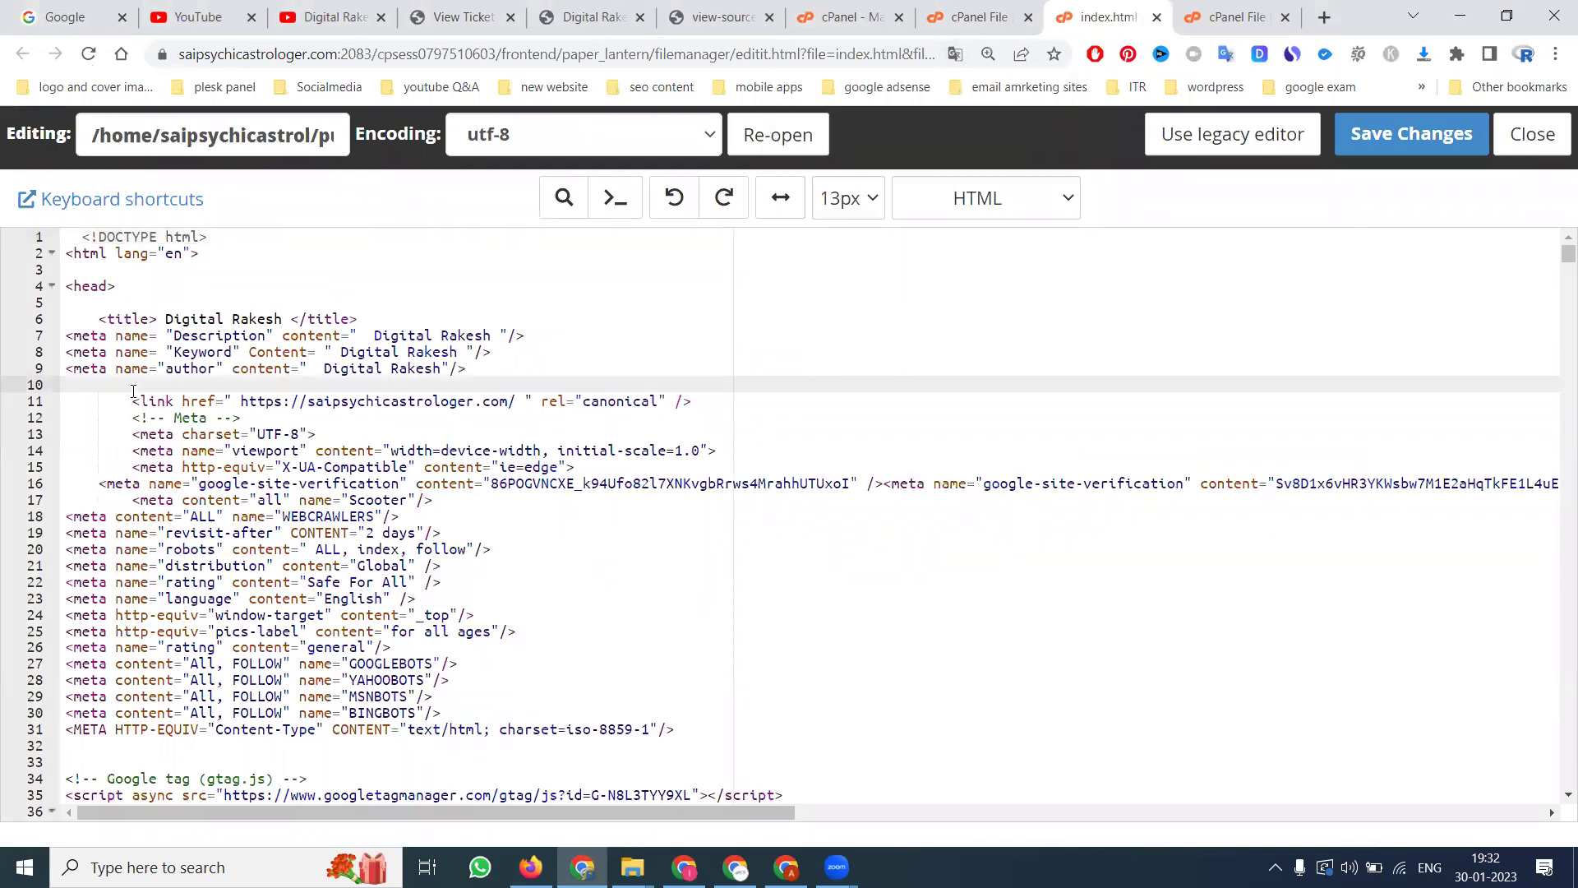
key("ctrl+v")
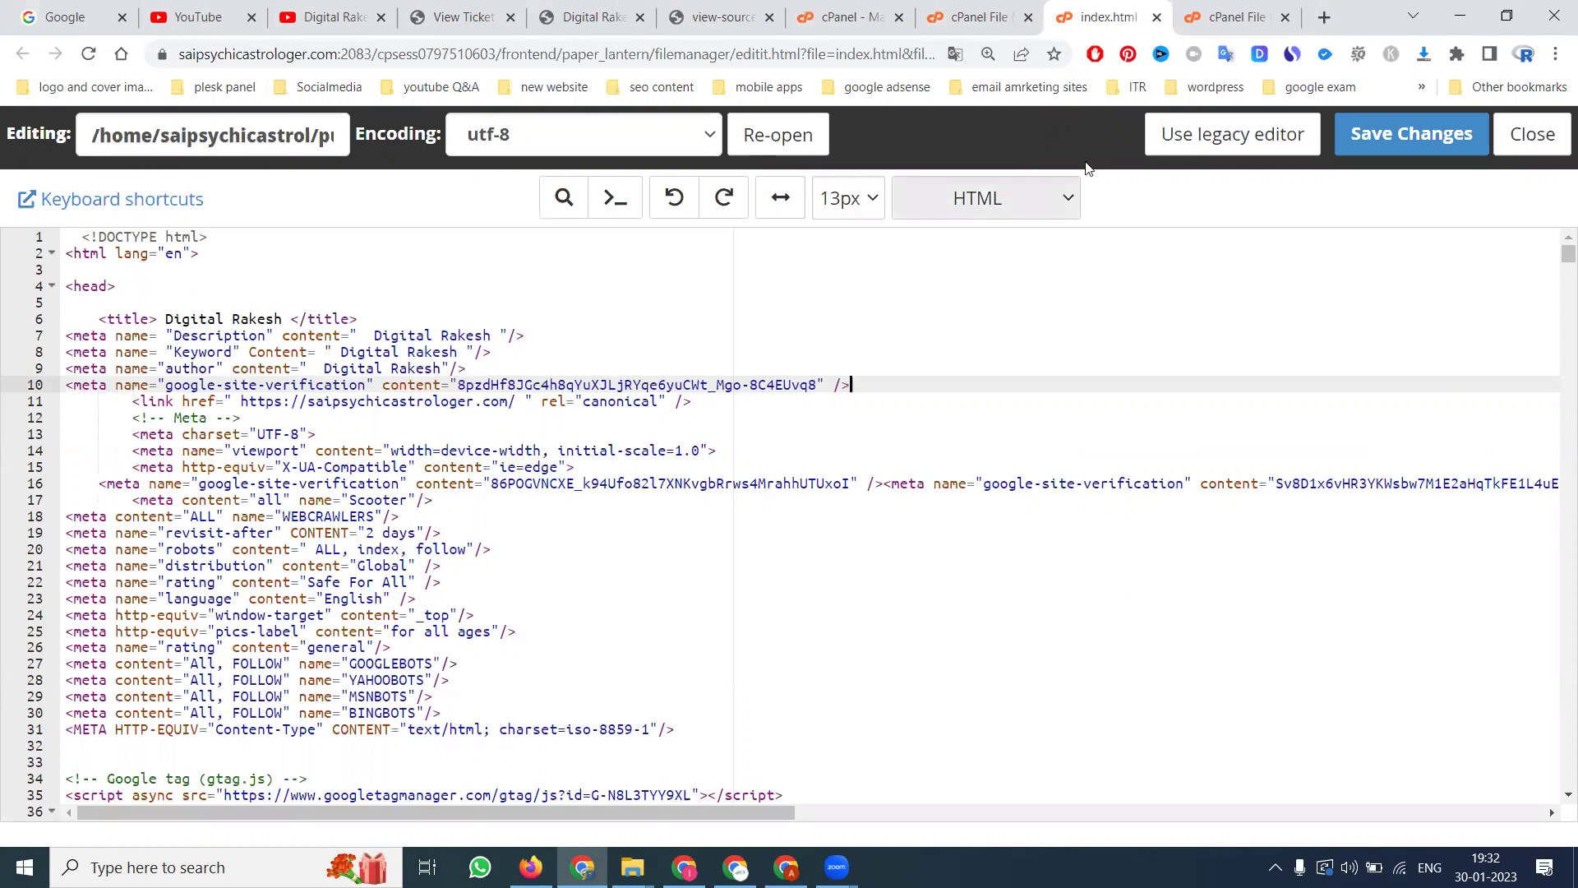
left_click(1377, 139)
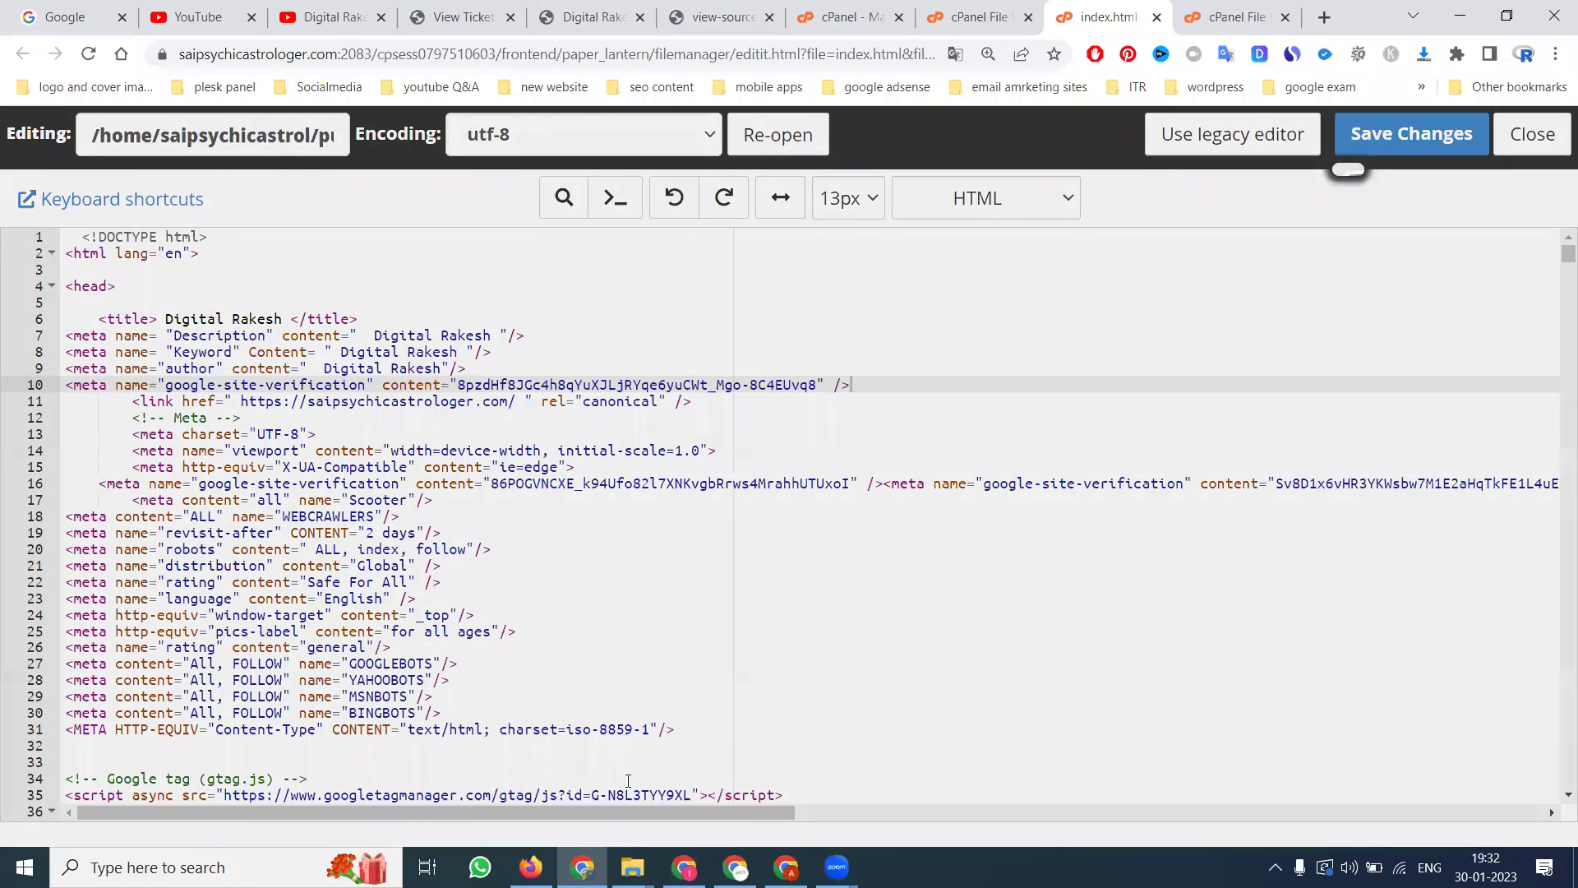
Step: Switch back to Search Console in Firefox and verify ownership with the HTML tag method
left_click(531, 867)
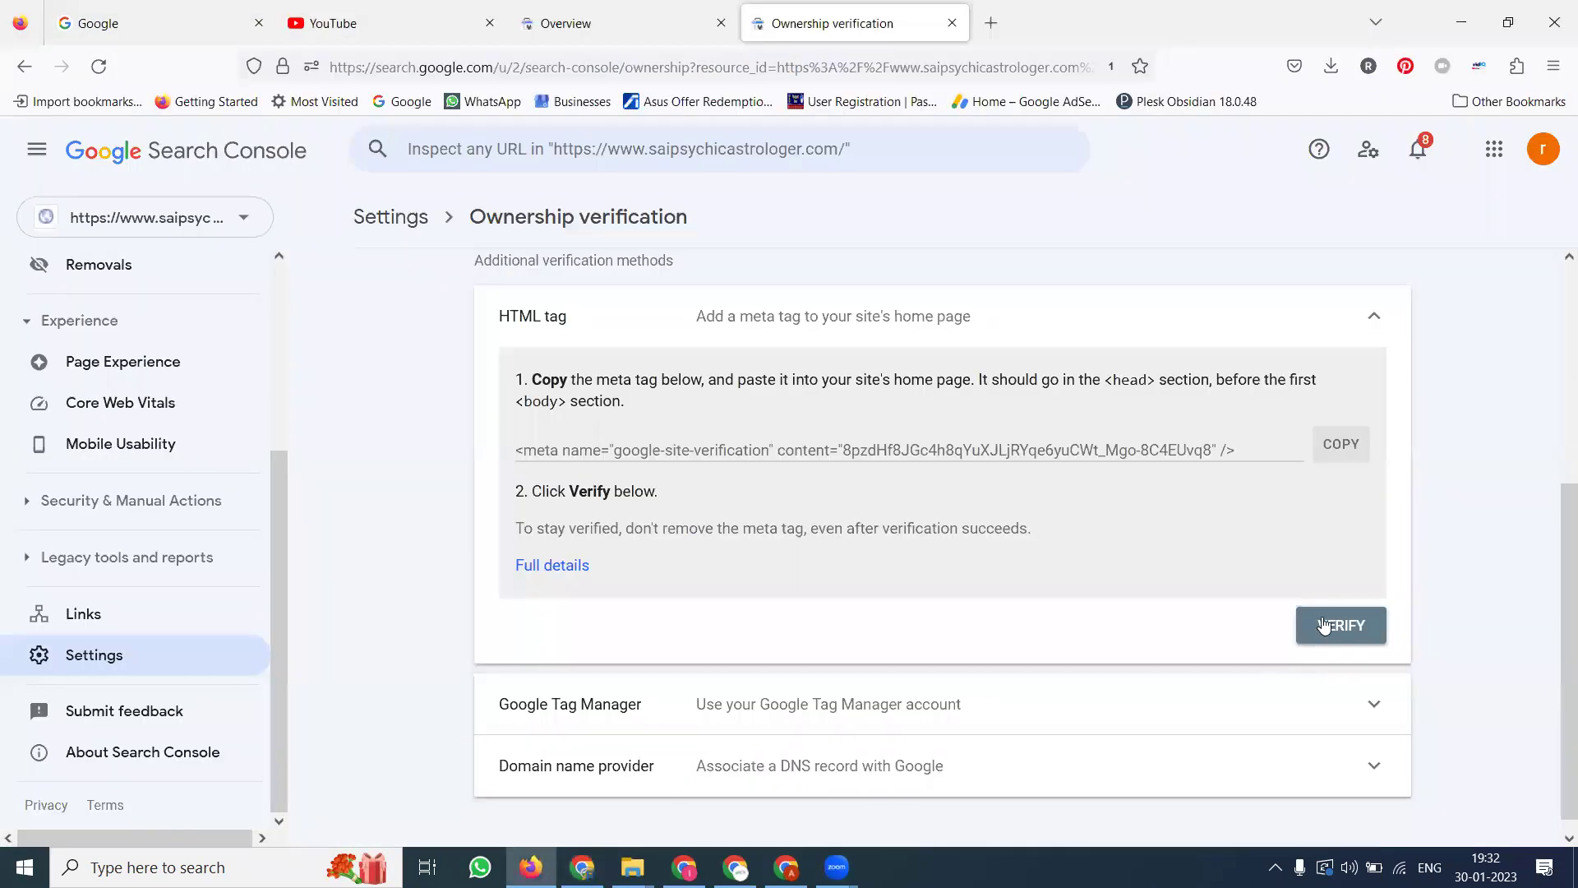
left_click(1323, 624)
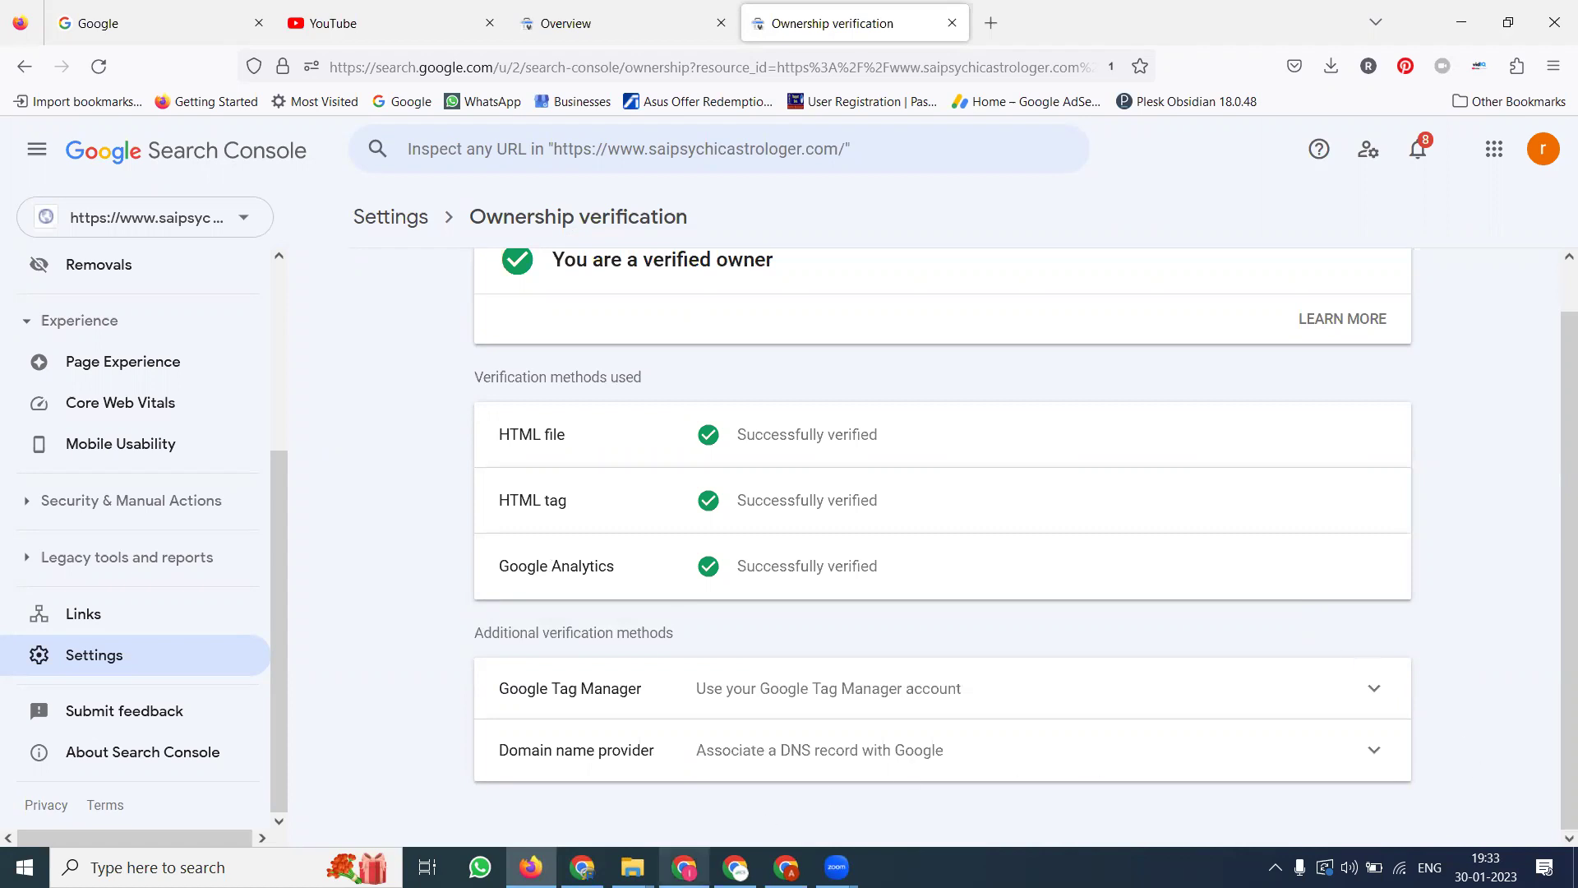
Step: Switch to Chrome, review the code of index.html down to the start of the body, and view the YouTube channel's videos page
left_click(582, 867)
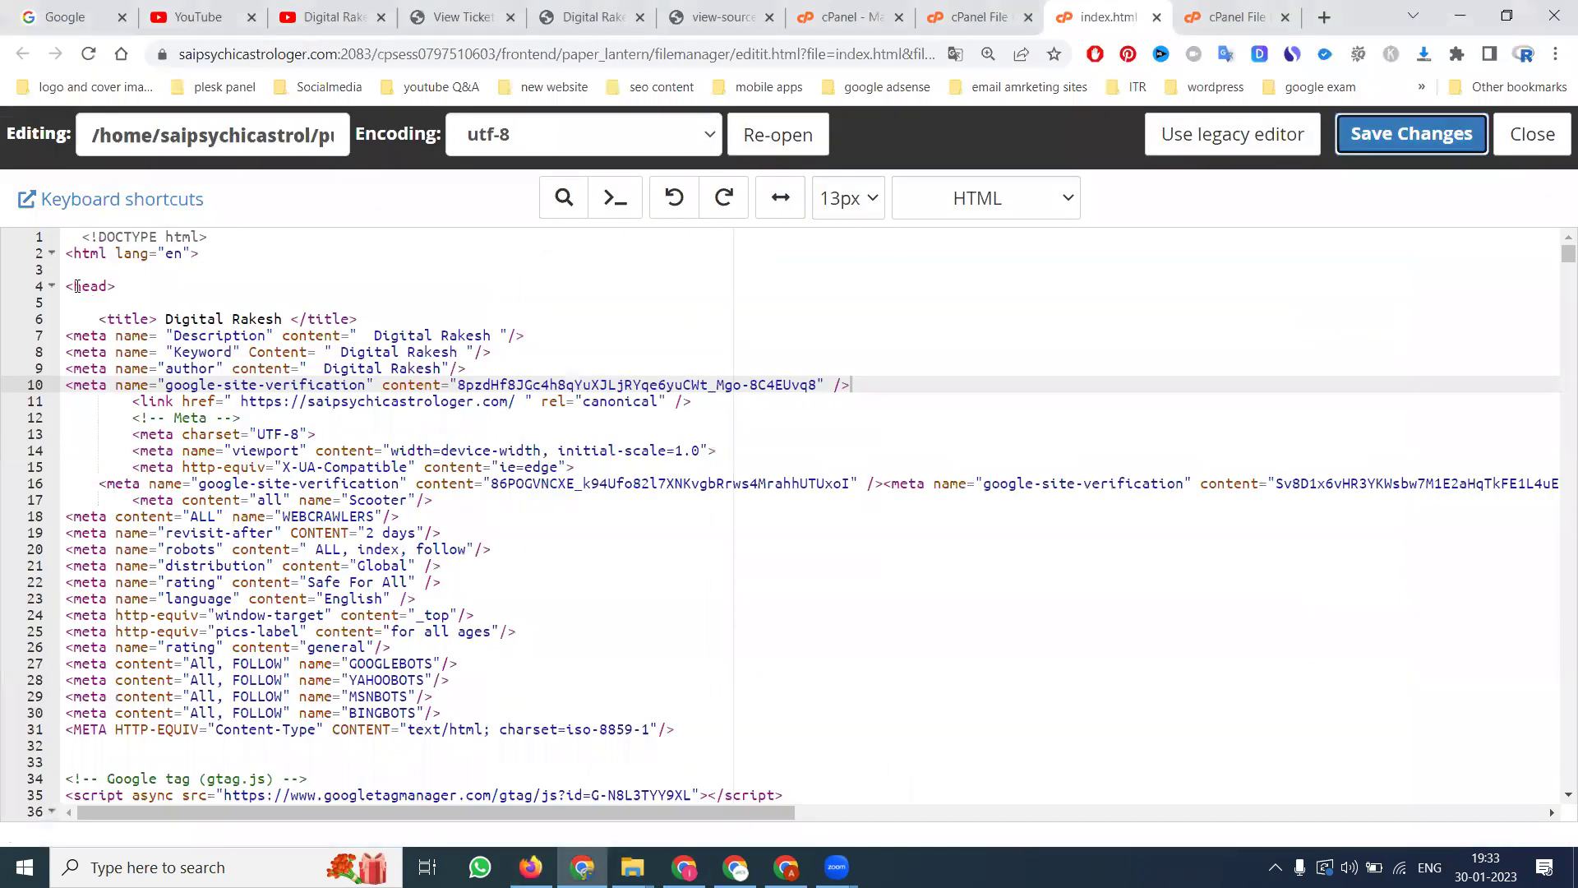
scroll(37, 436, "down", 7)
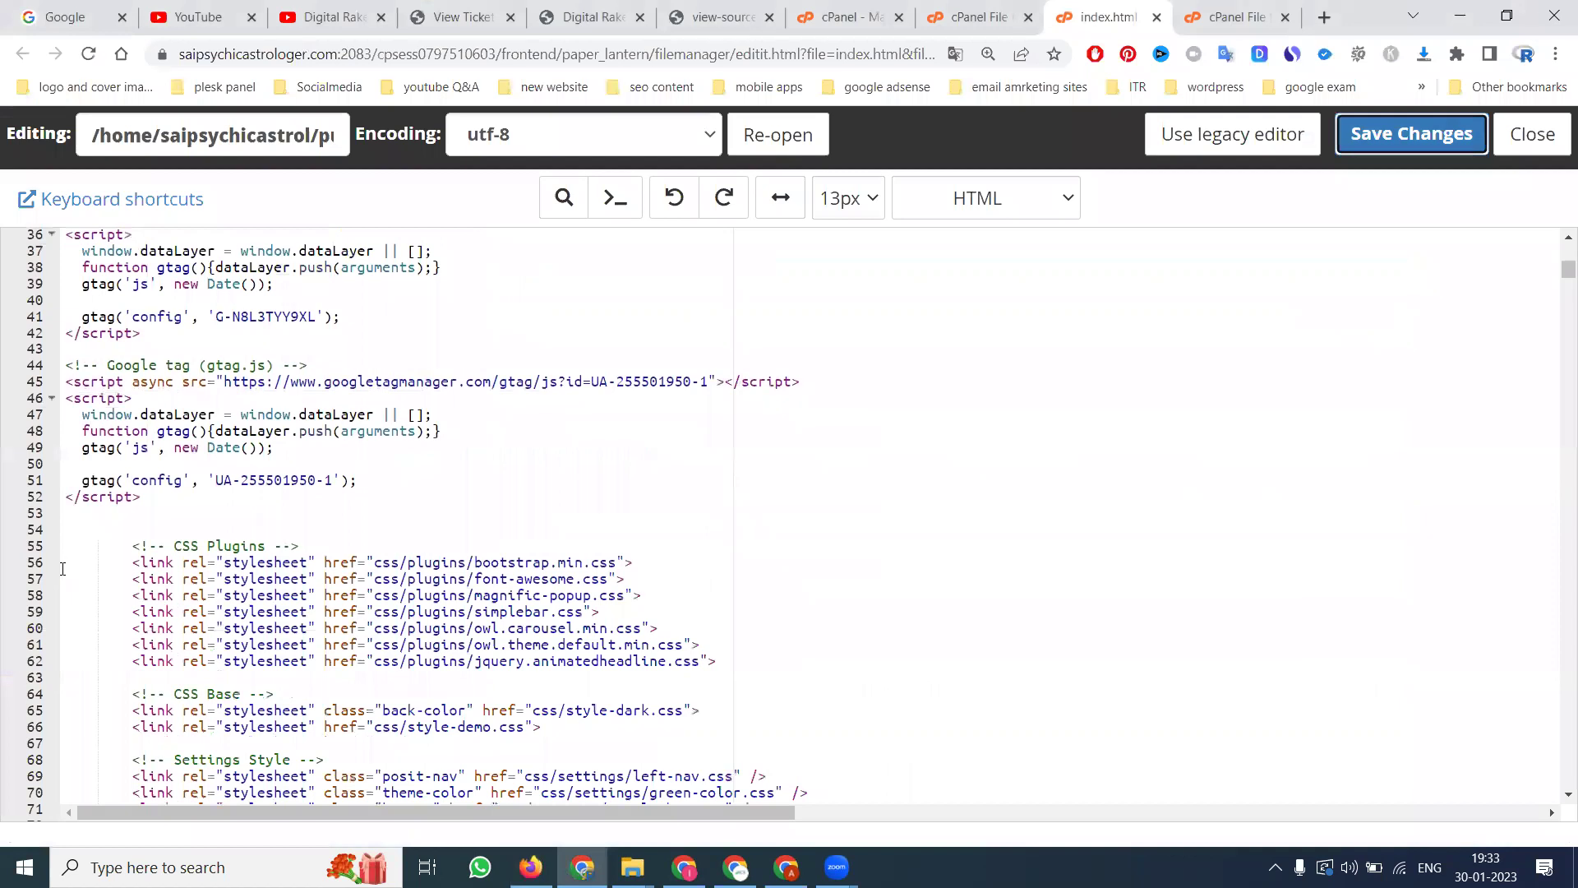
scroll(68, 613, "down", 7)
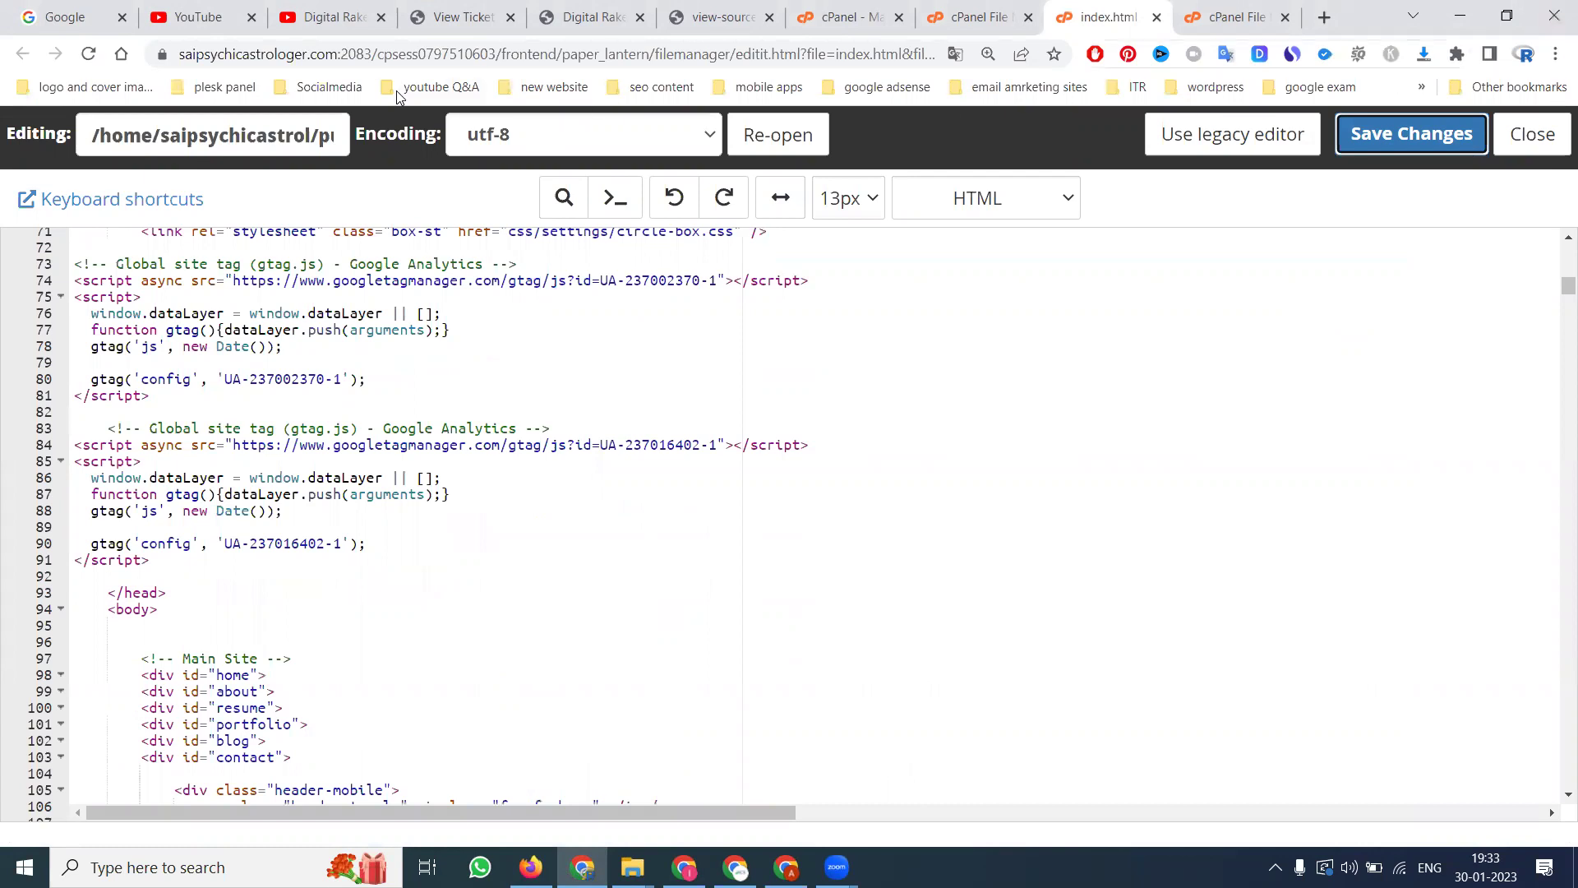
left_click(321, 17)
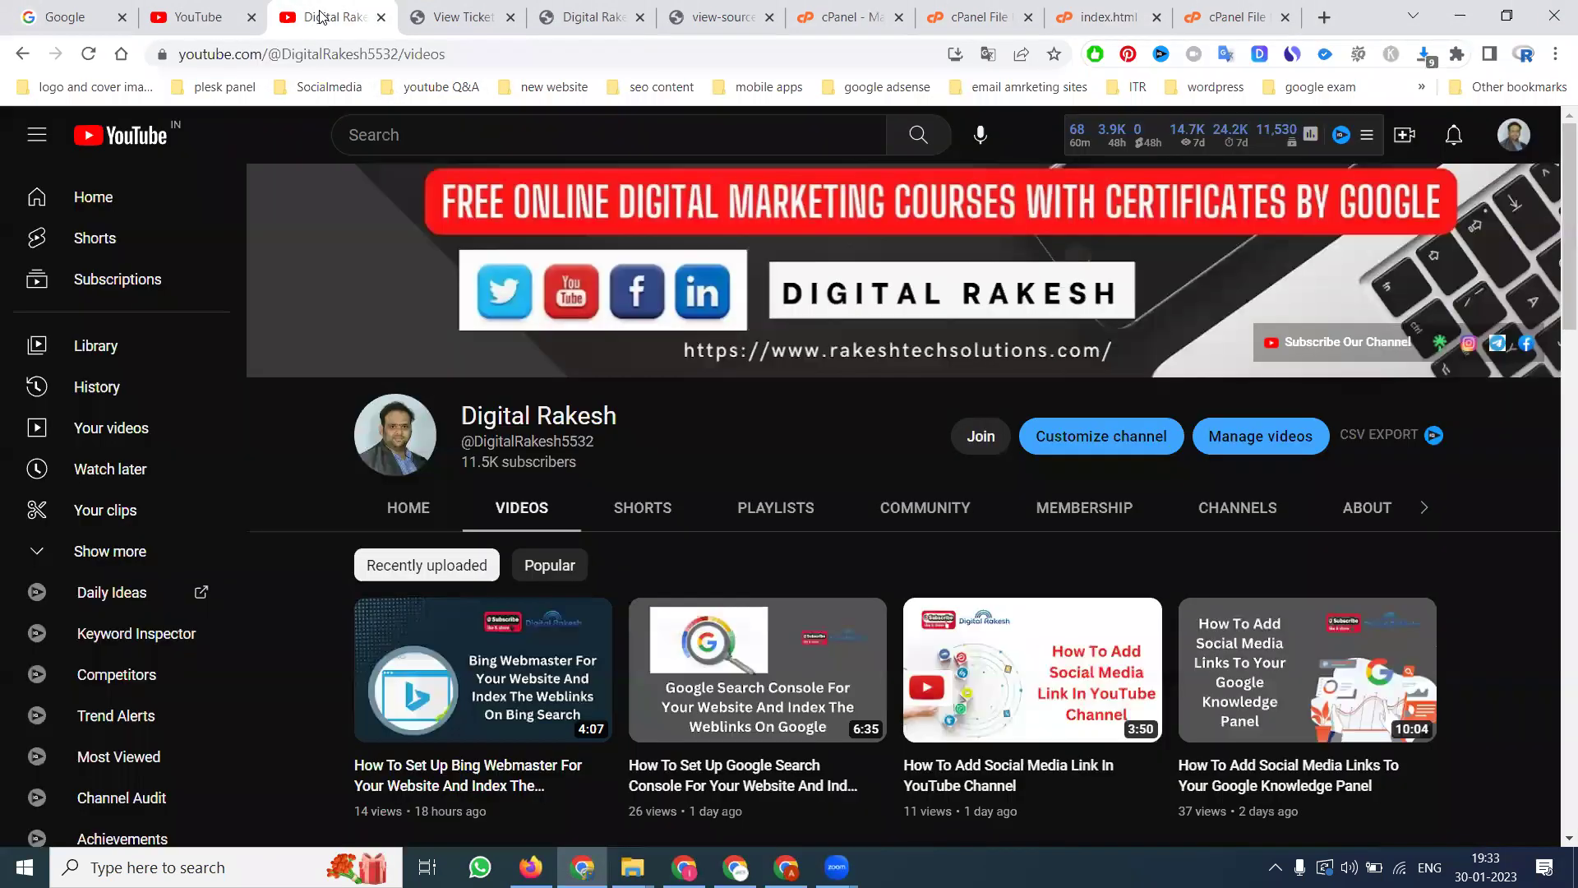